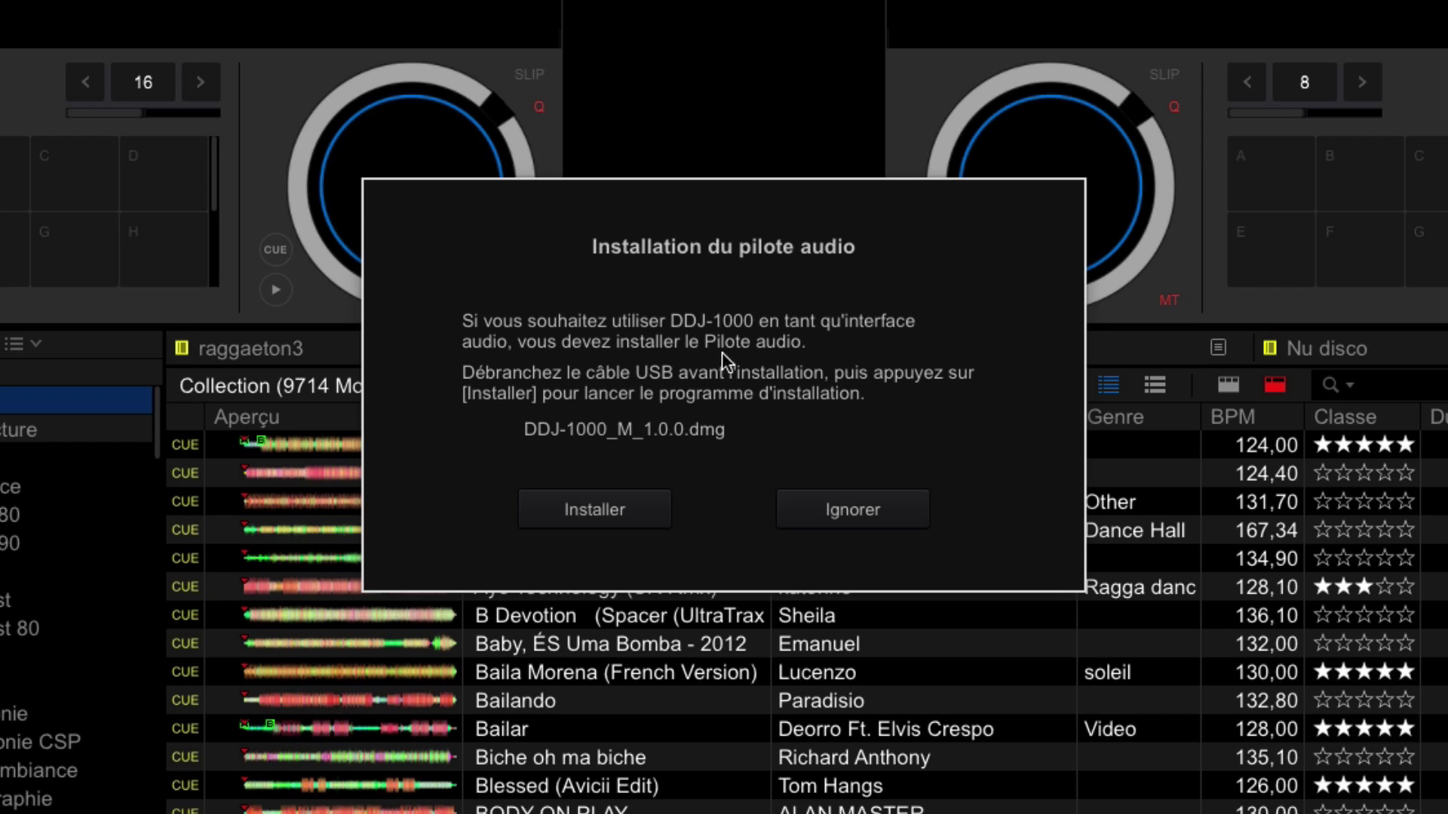
- Launch the DDJ-1000 audio driver installer and accept its software licence agreement
click(608, 520)
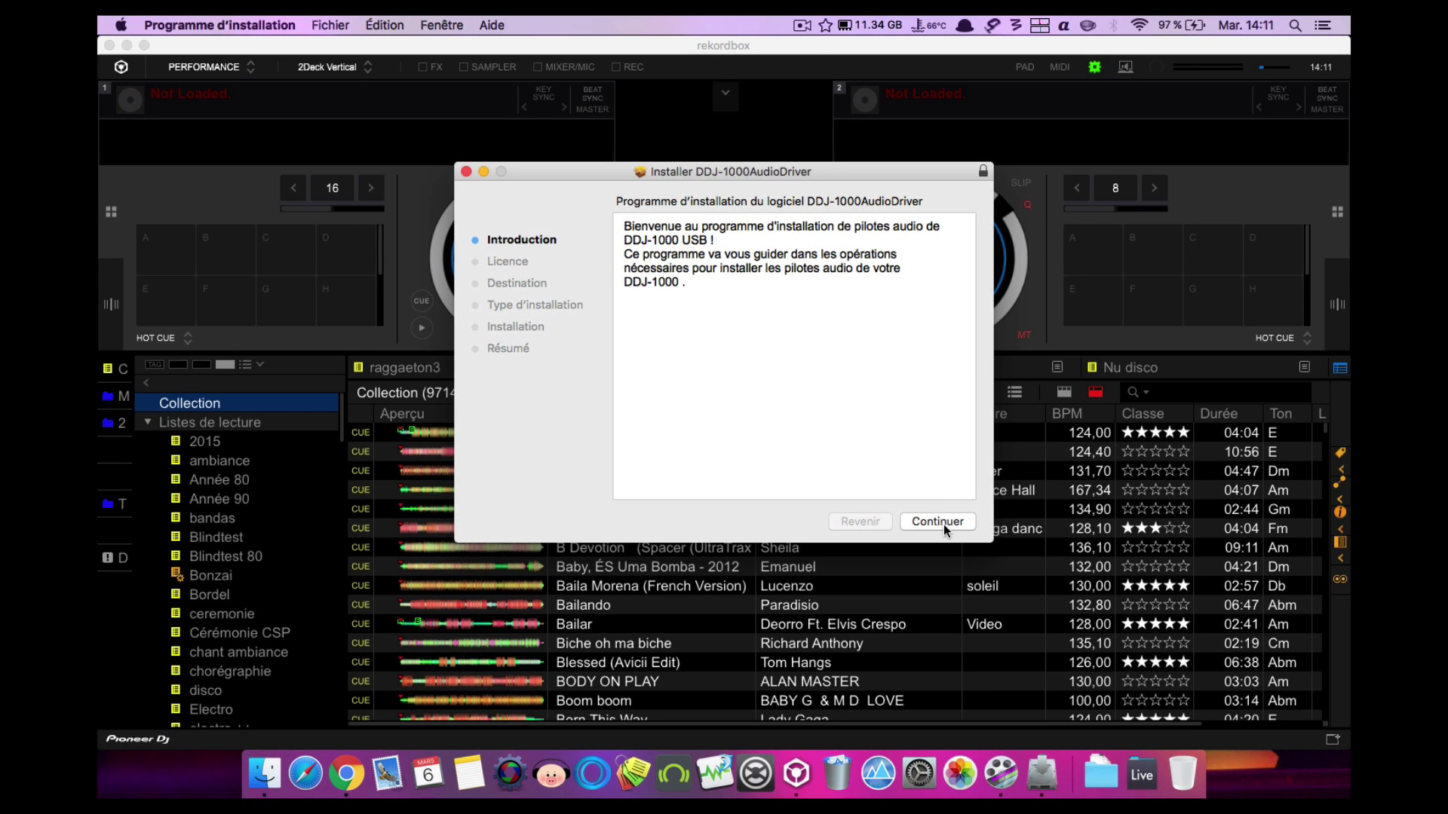
click(939, 522)
click(937, 521)
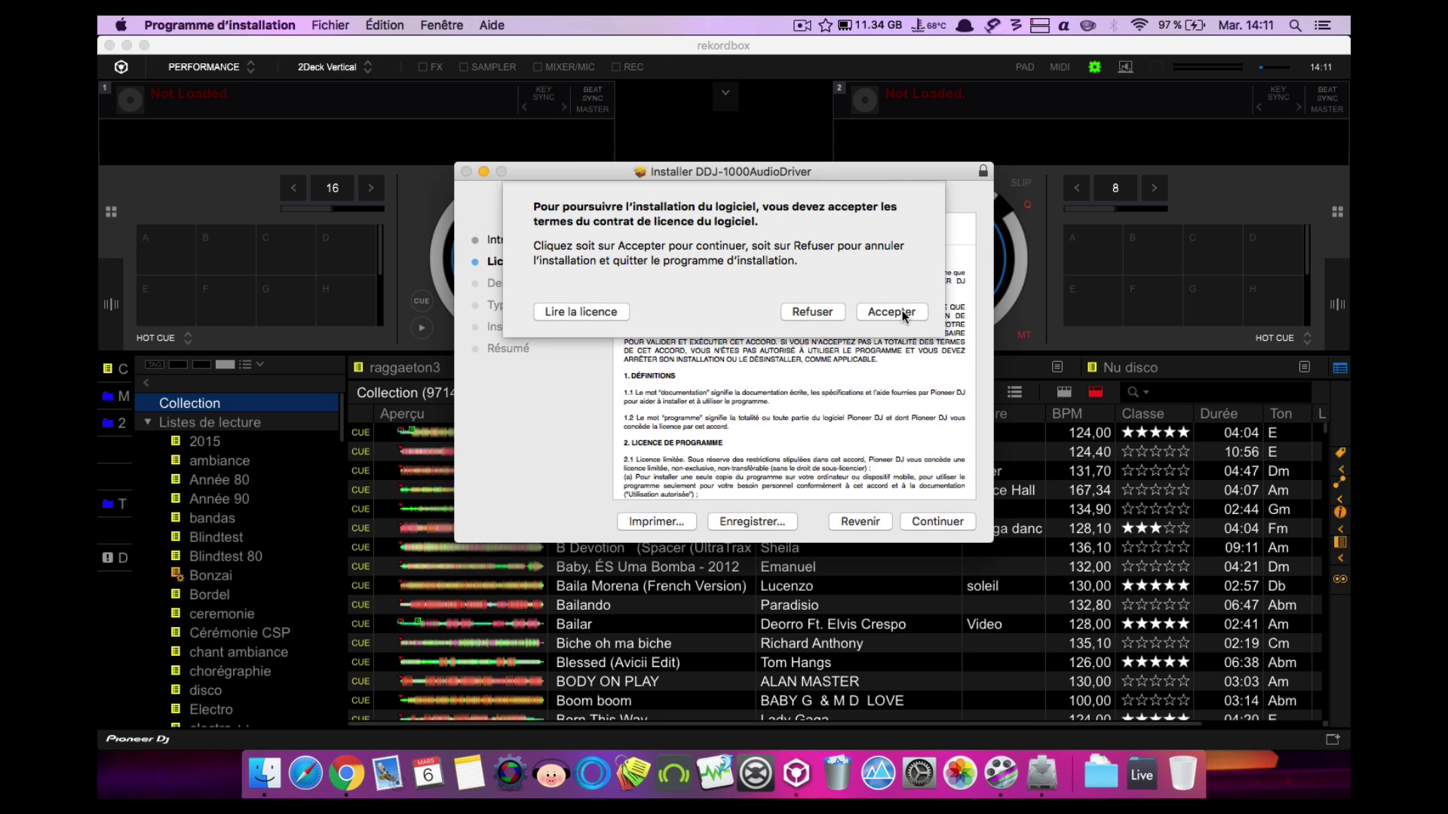
click(904, 316)
click(939, 522)
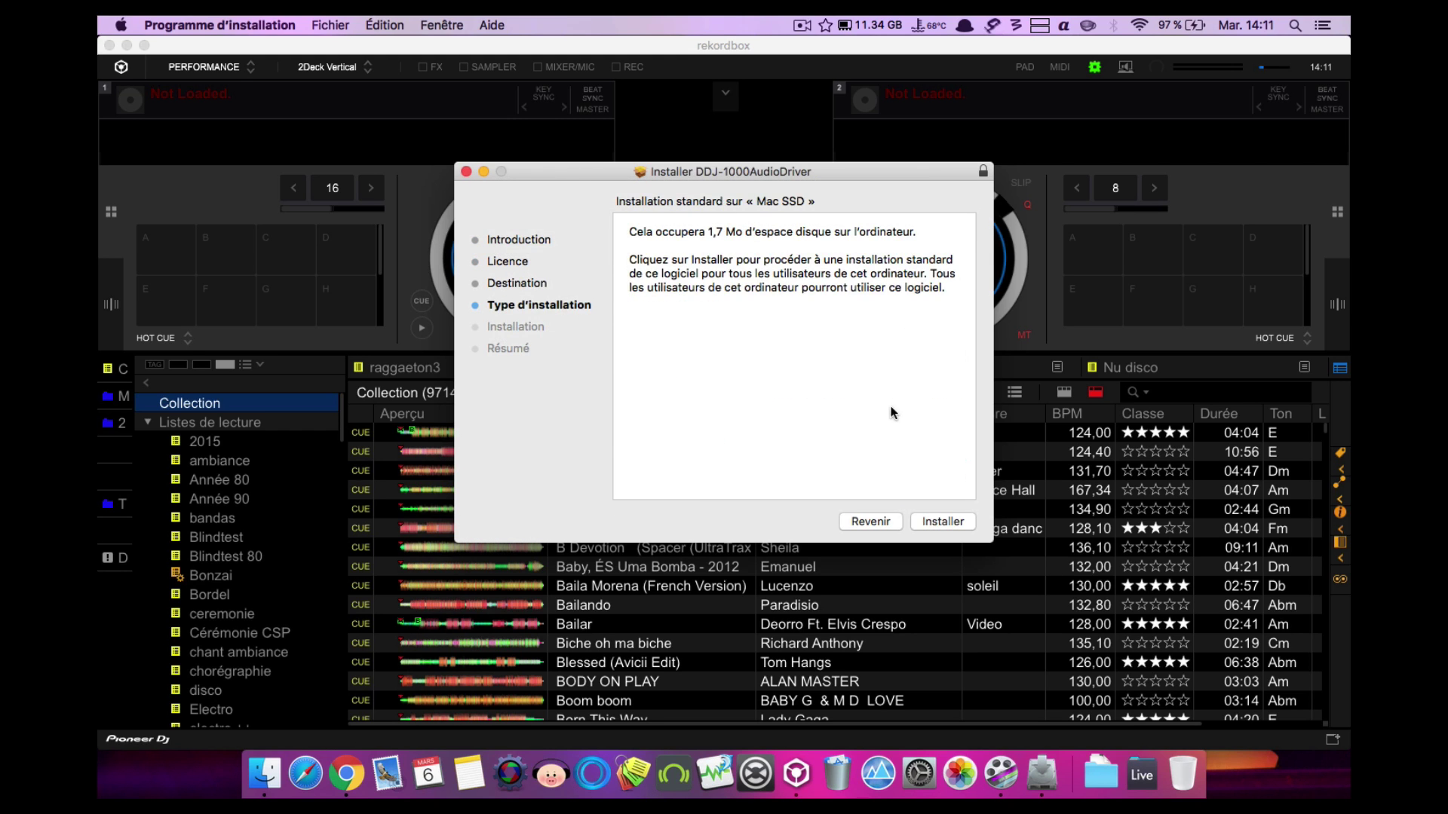
- Run the standard driver installation, authorise it with the account password, and close the installer and the rekordbox driver notice
click(944, 524)
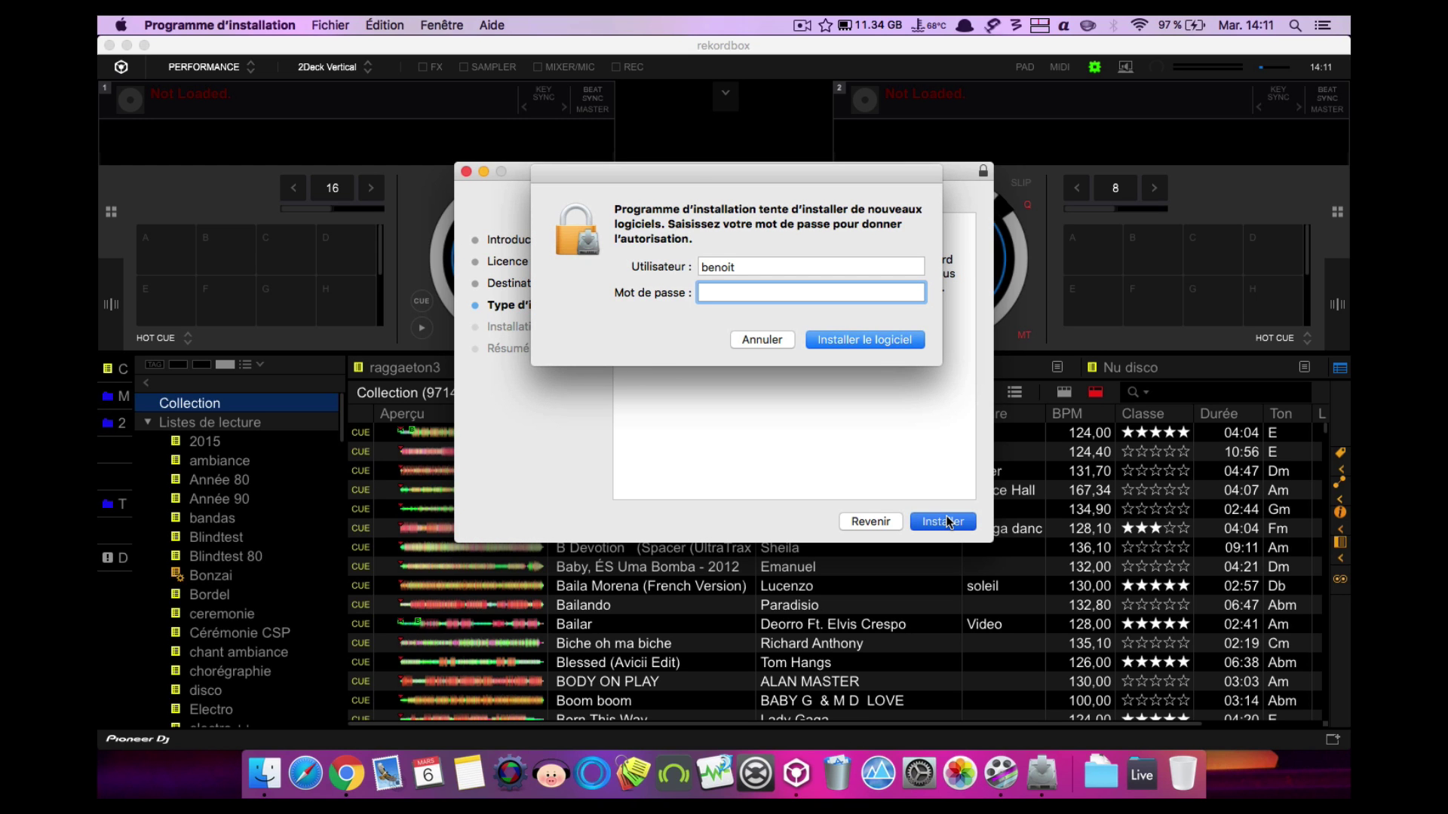
key(Return)
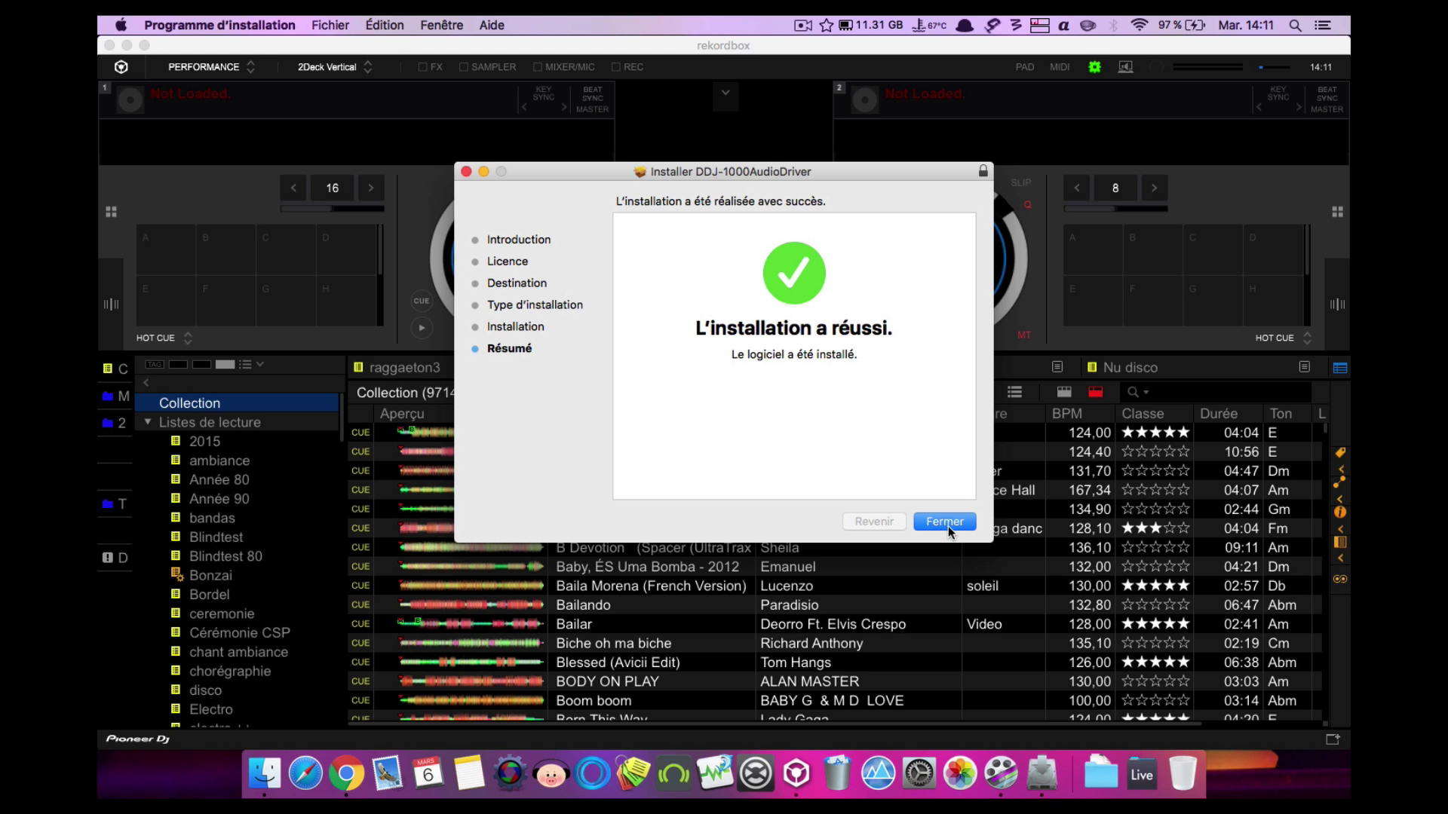
click(947, 523)
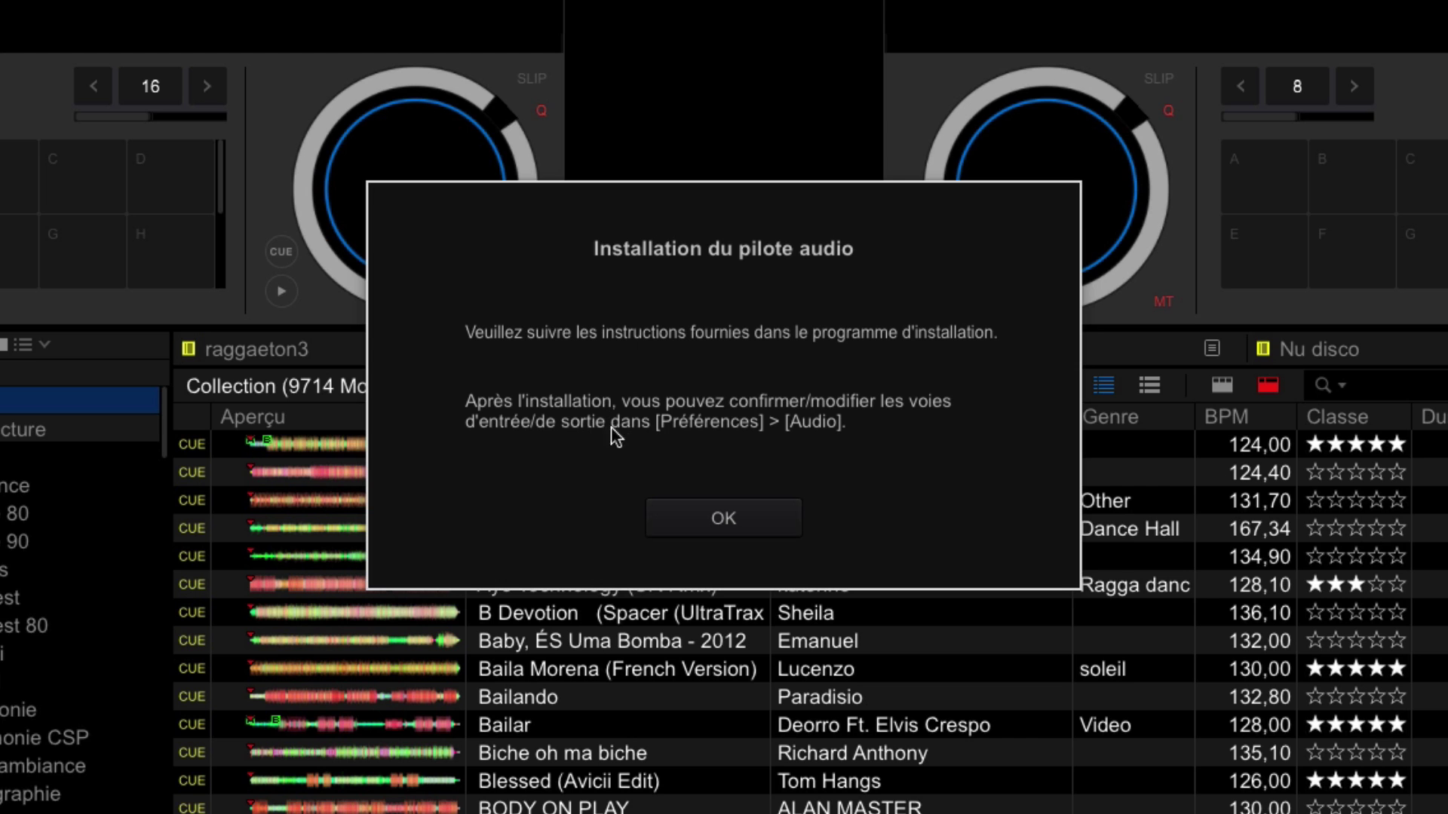
click(723, 519)
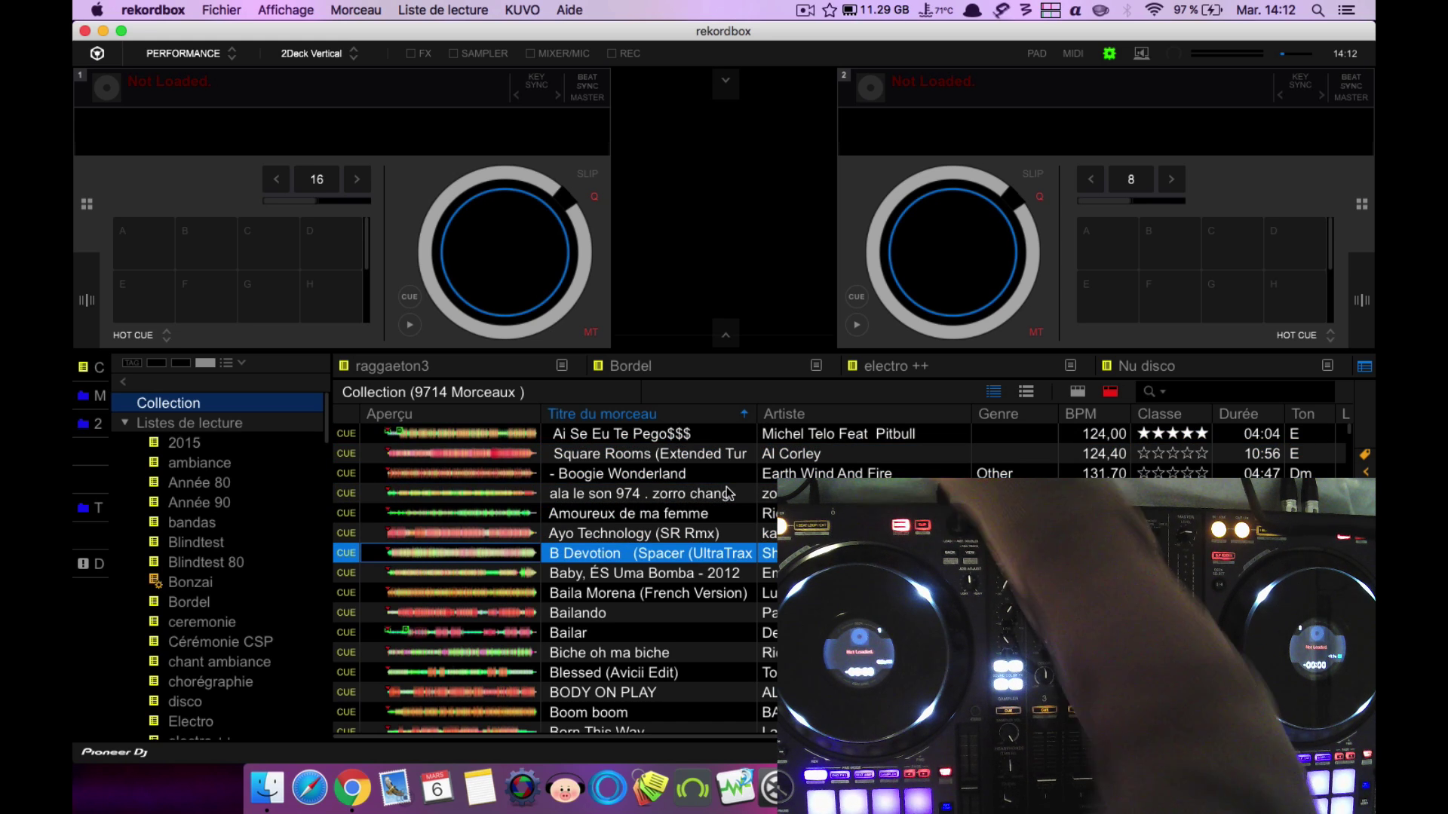
- Open rekordbox's audio preferences and select DDJ-1000 as the audio device
click(1109, 53)
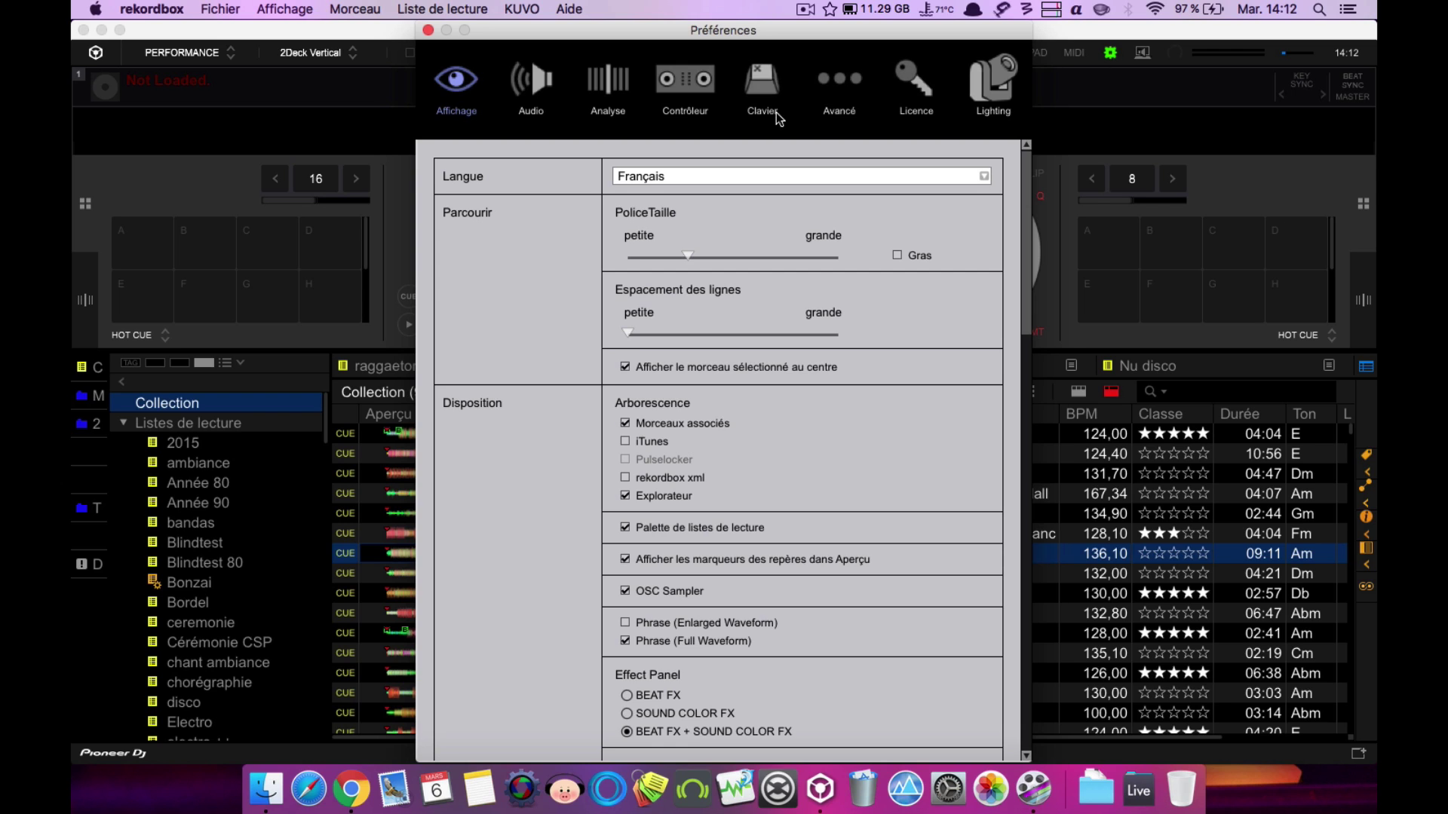
click(537, 88)
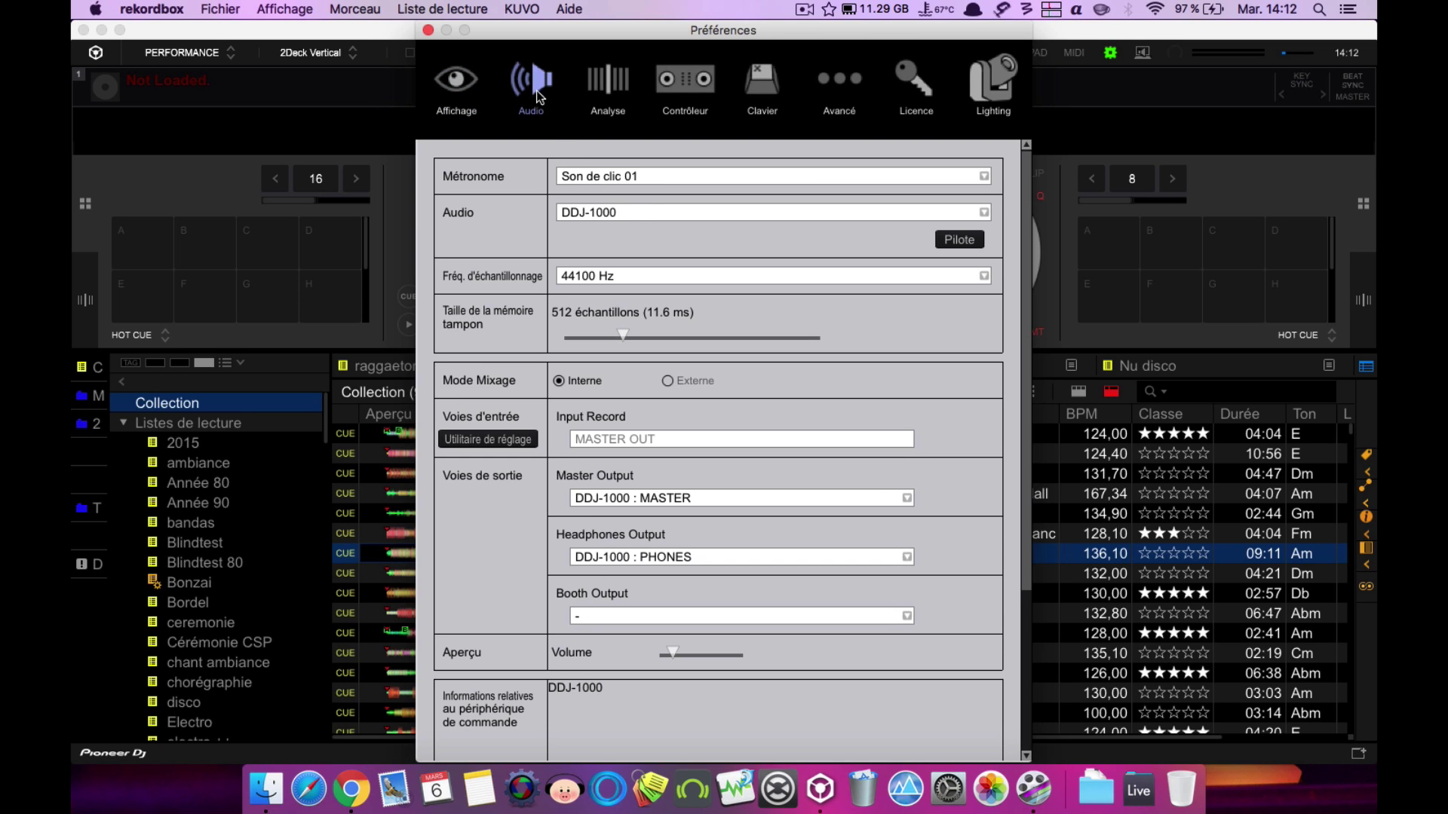
click(653, 211)
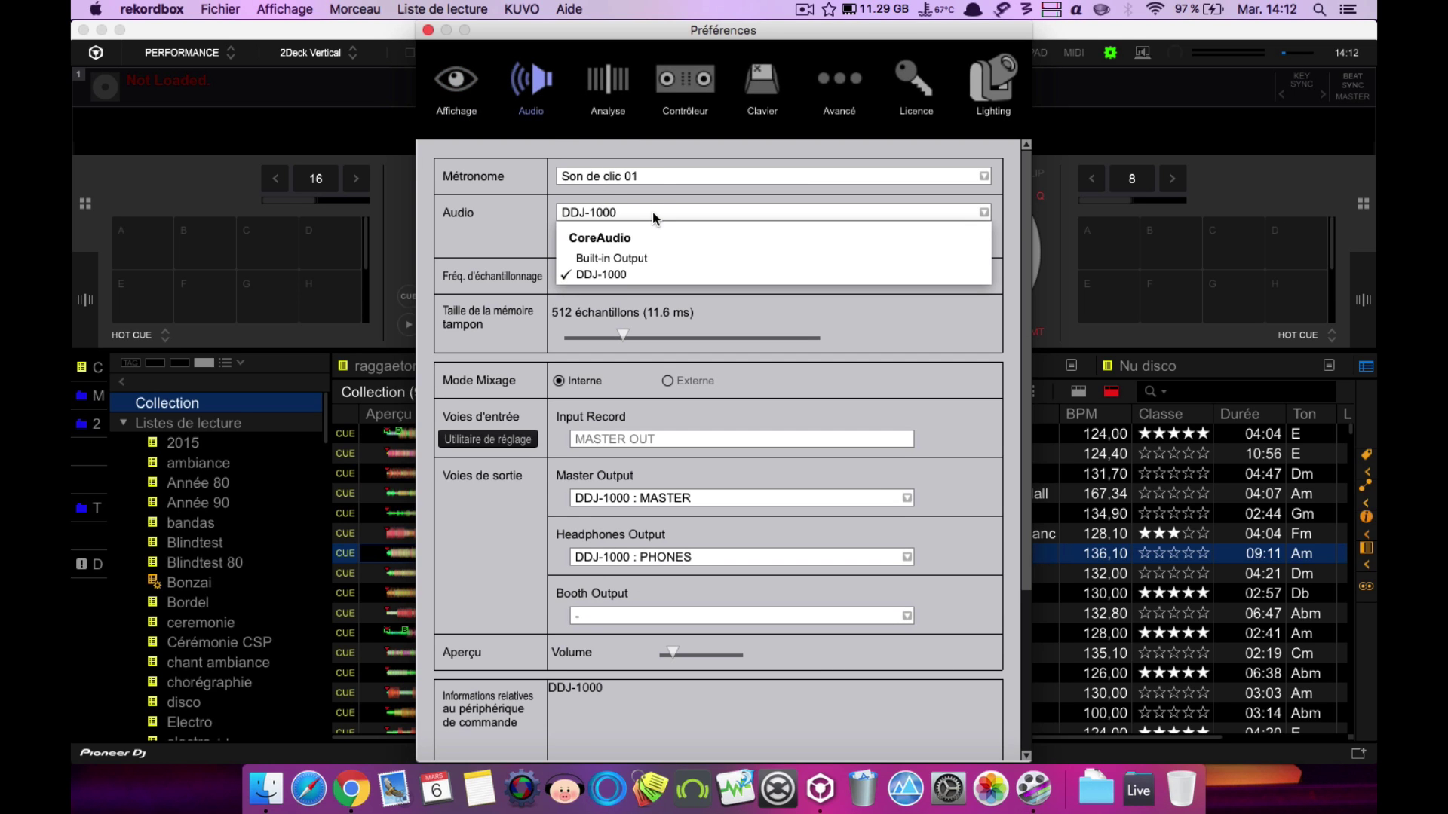
click(619, 276)
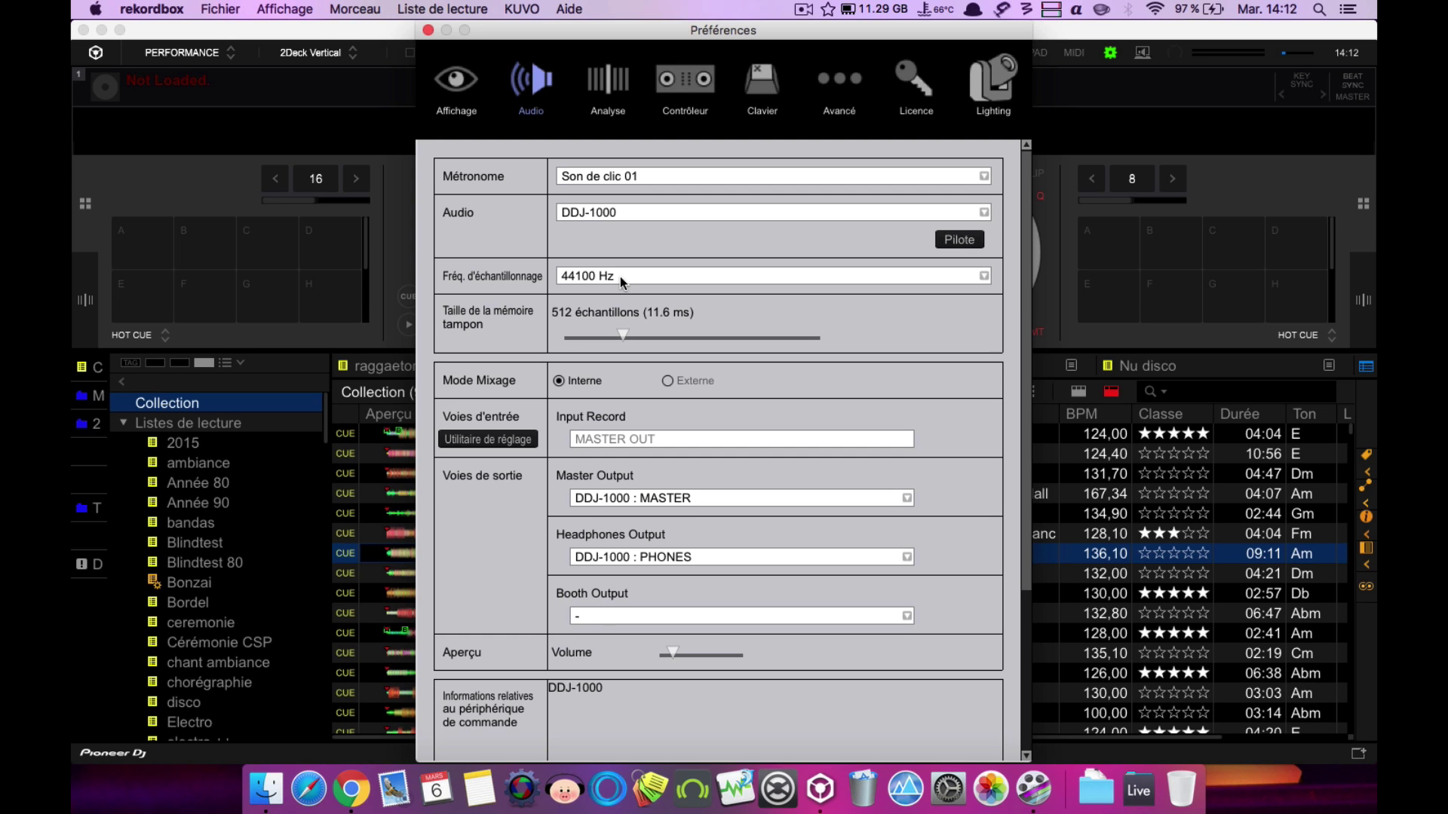
- Review the input and output channel assignments in the audio preferences and close the preferences
scroll(712, 388, down, 5)
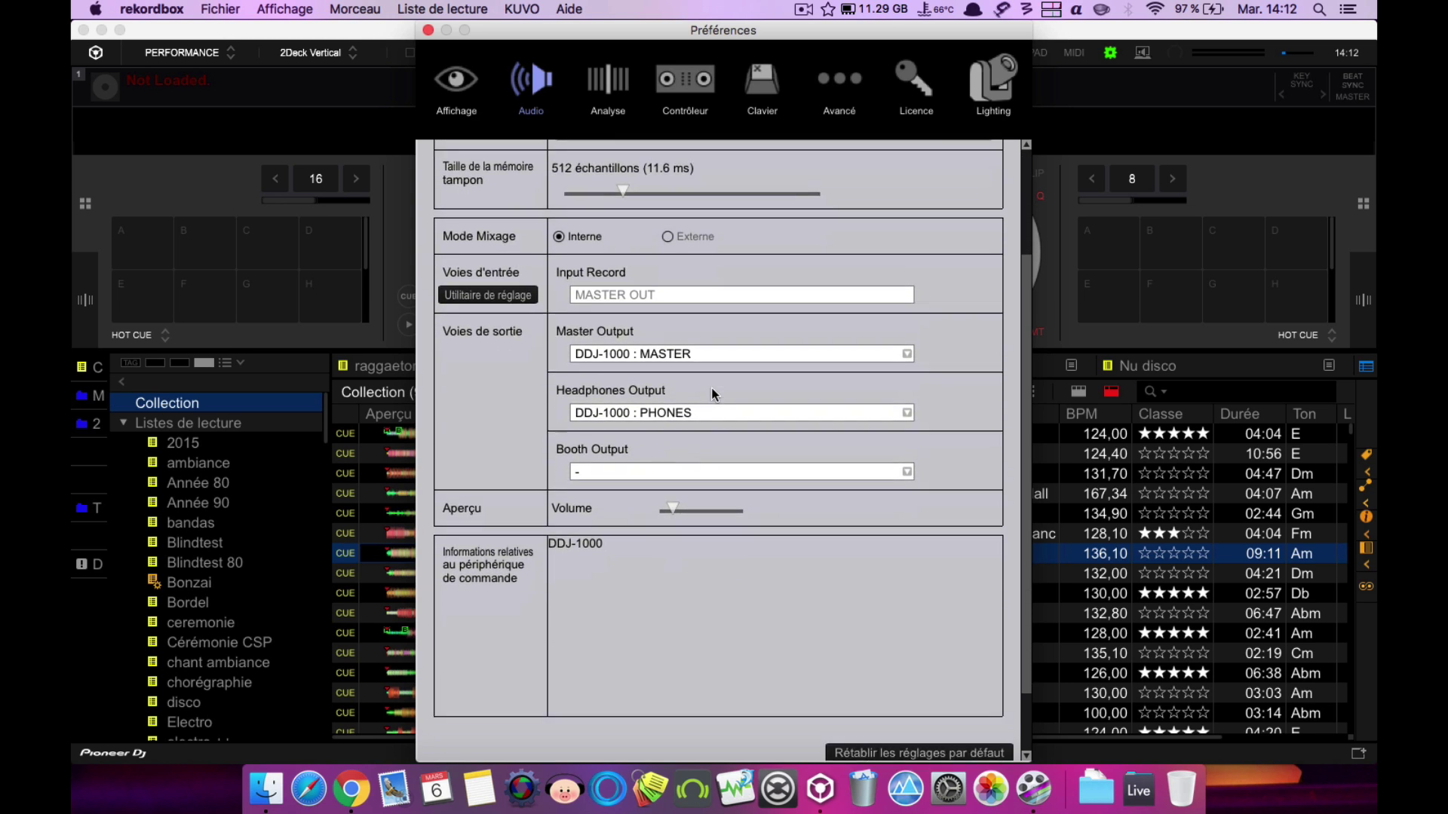
scroll(712, 387, down, 1)
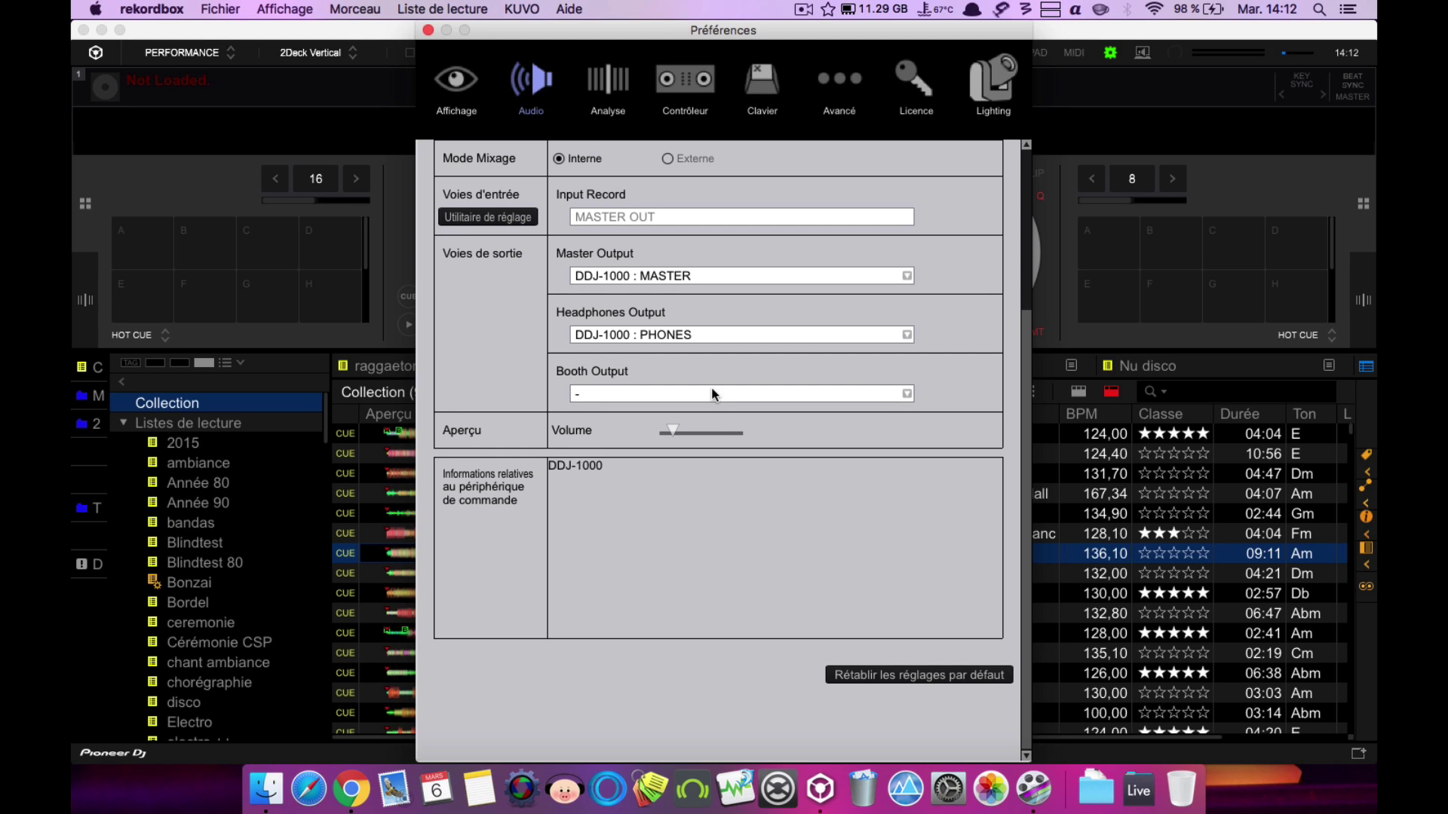
scroll(712, 389, up, 2)
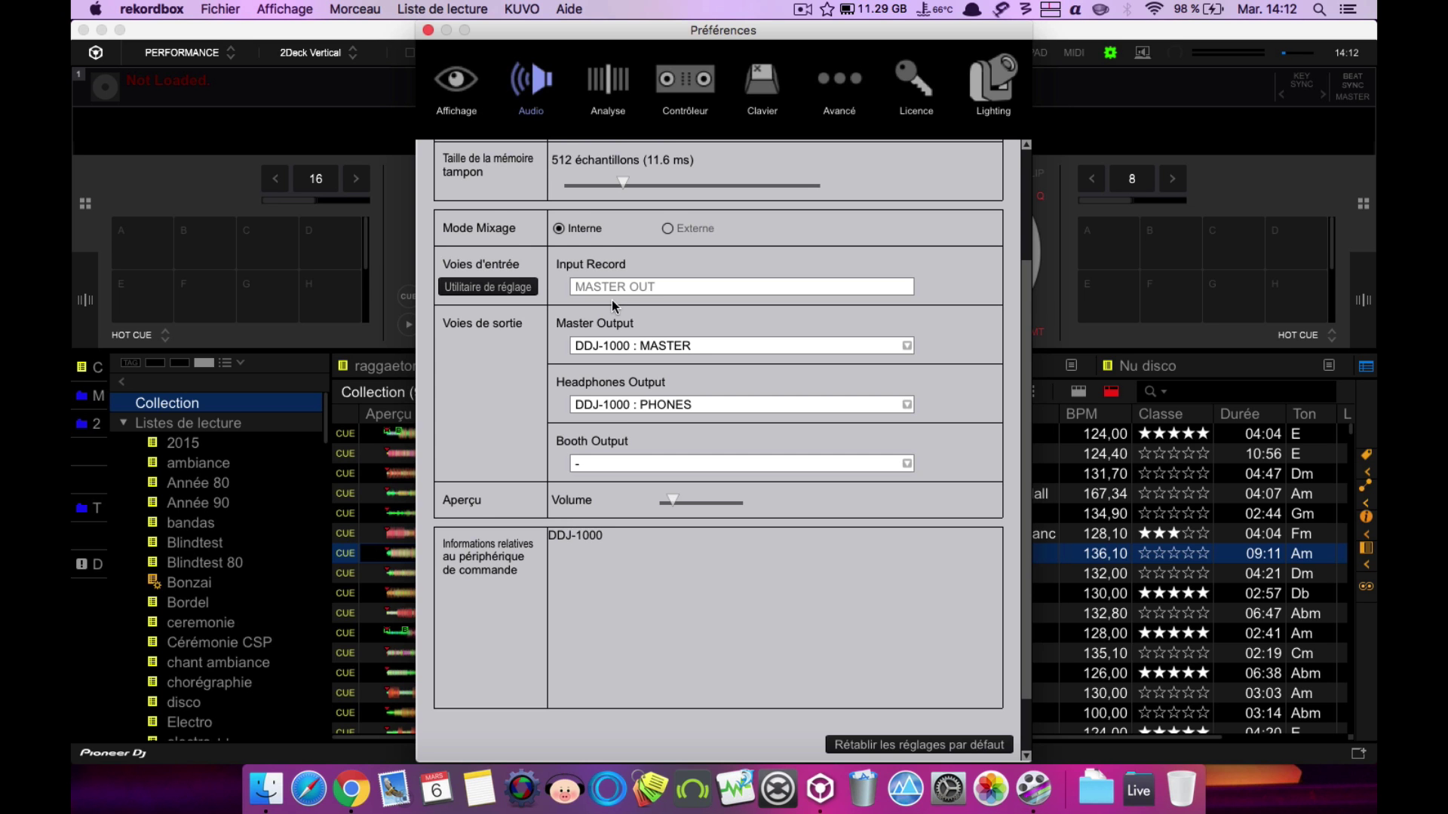
scroll(613, 300, up, 4)
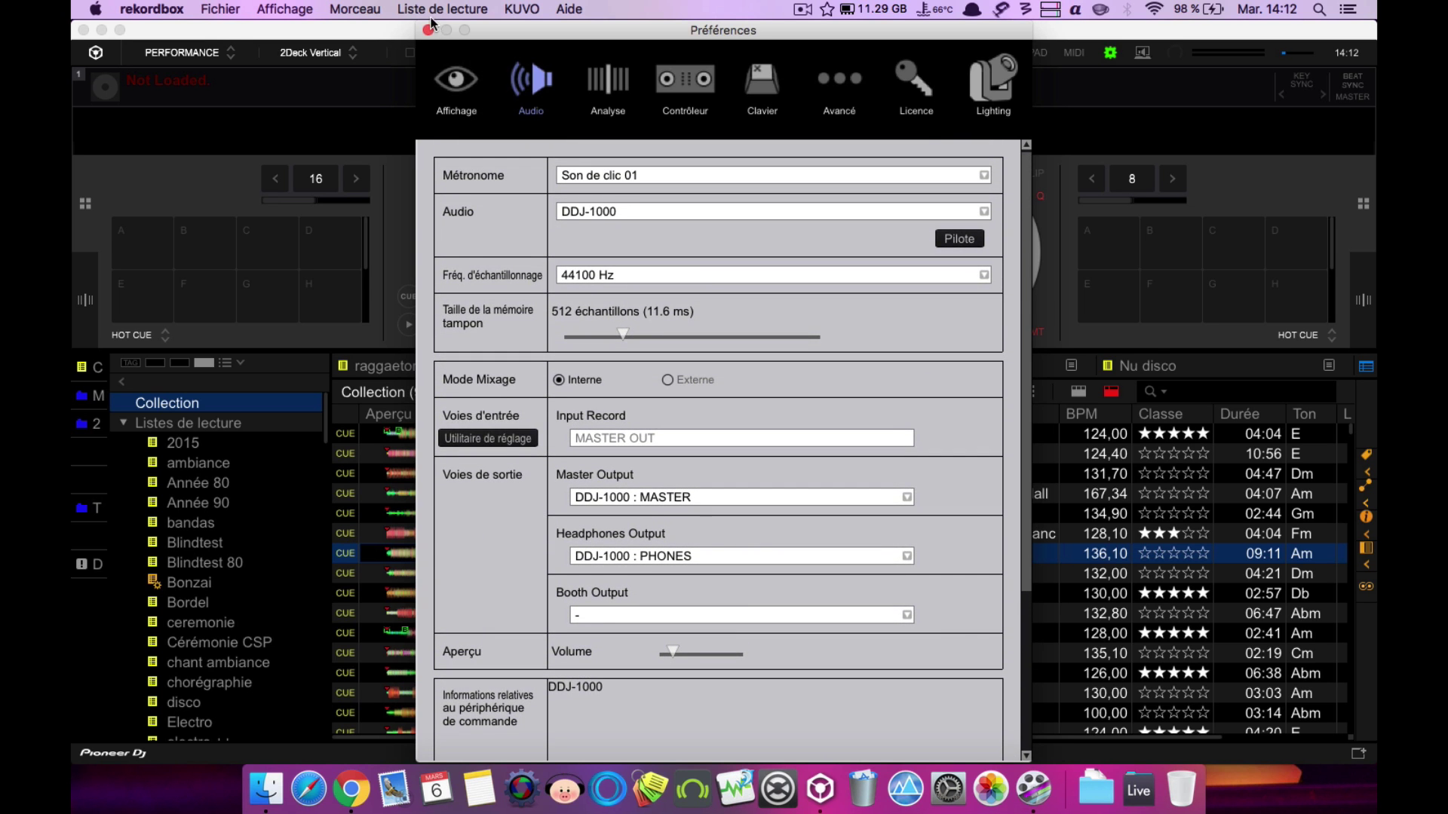
click(429, 29)
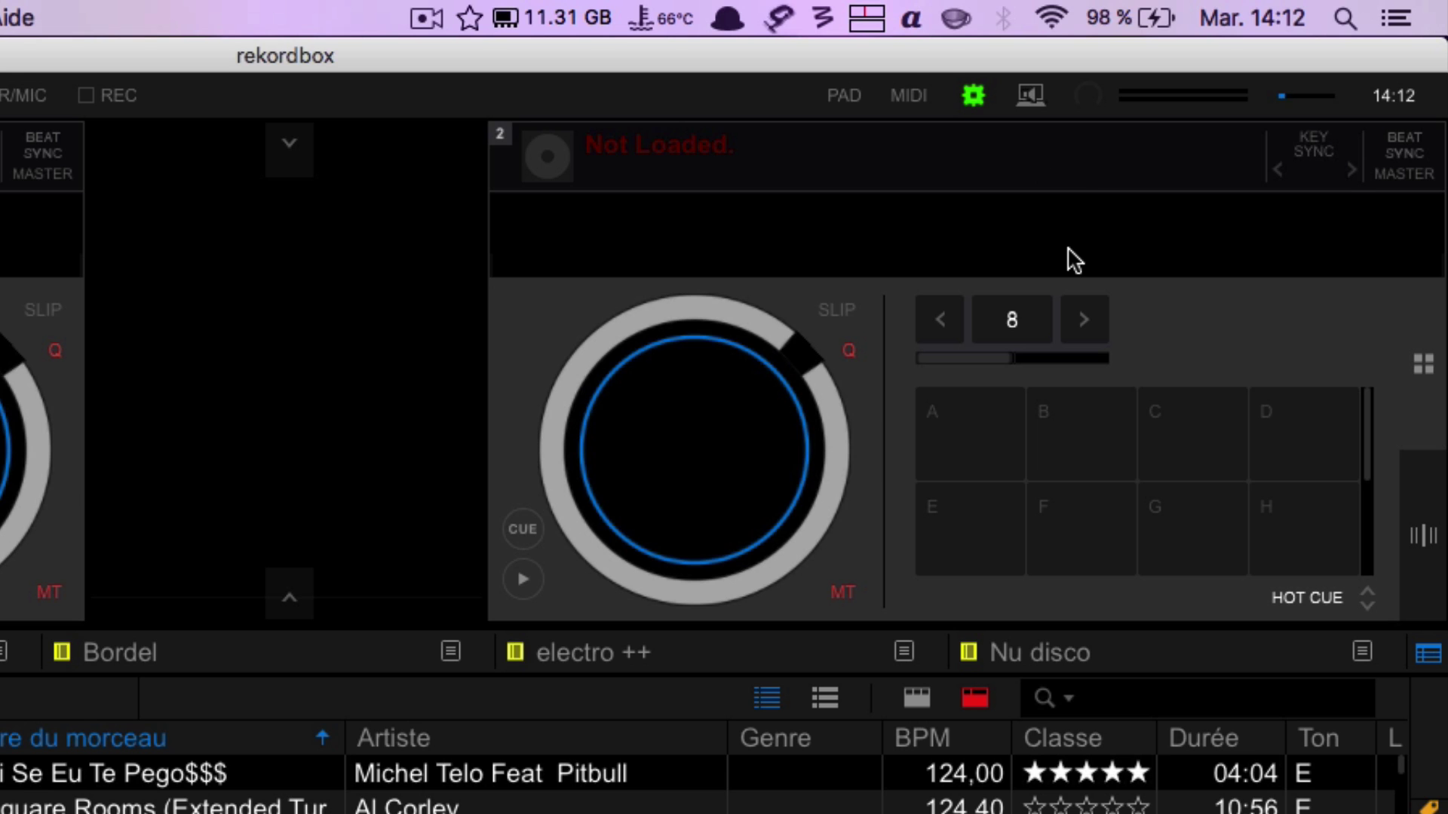
click(1035, 92)
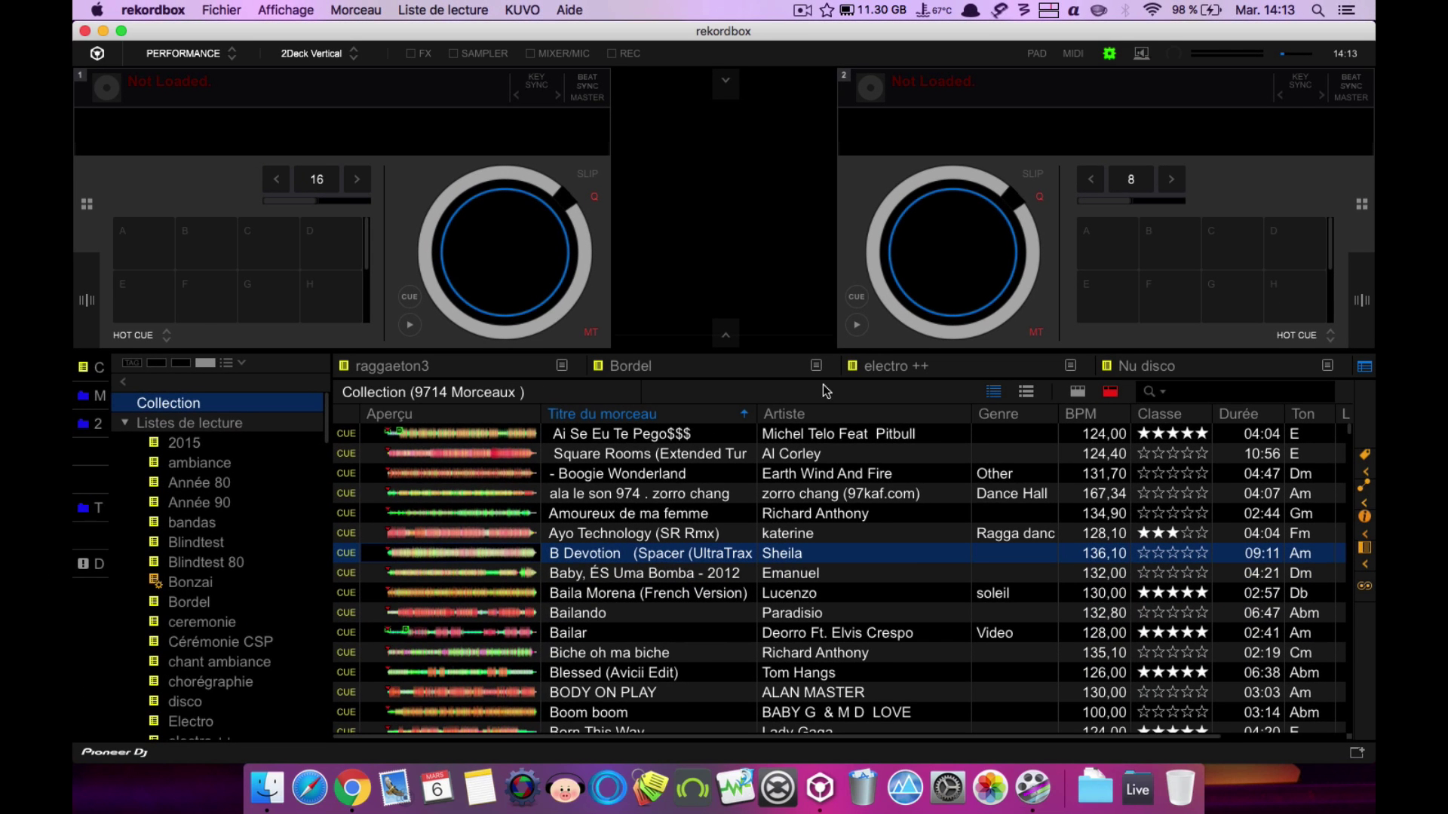
- Show the electro ++ playlist and load the track "Mambo night" onto deck 1
click(880, 371)
click(667, 468)
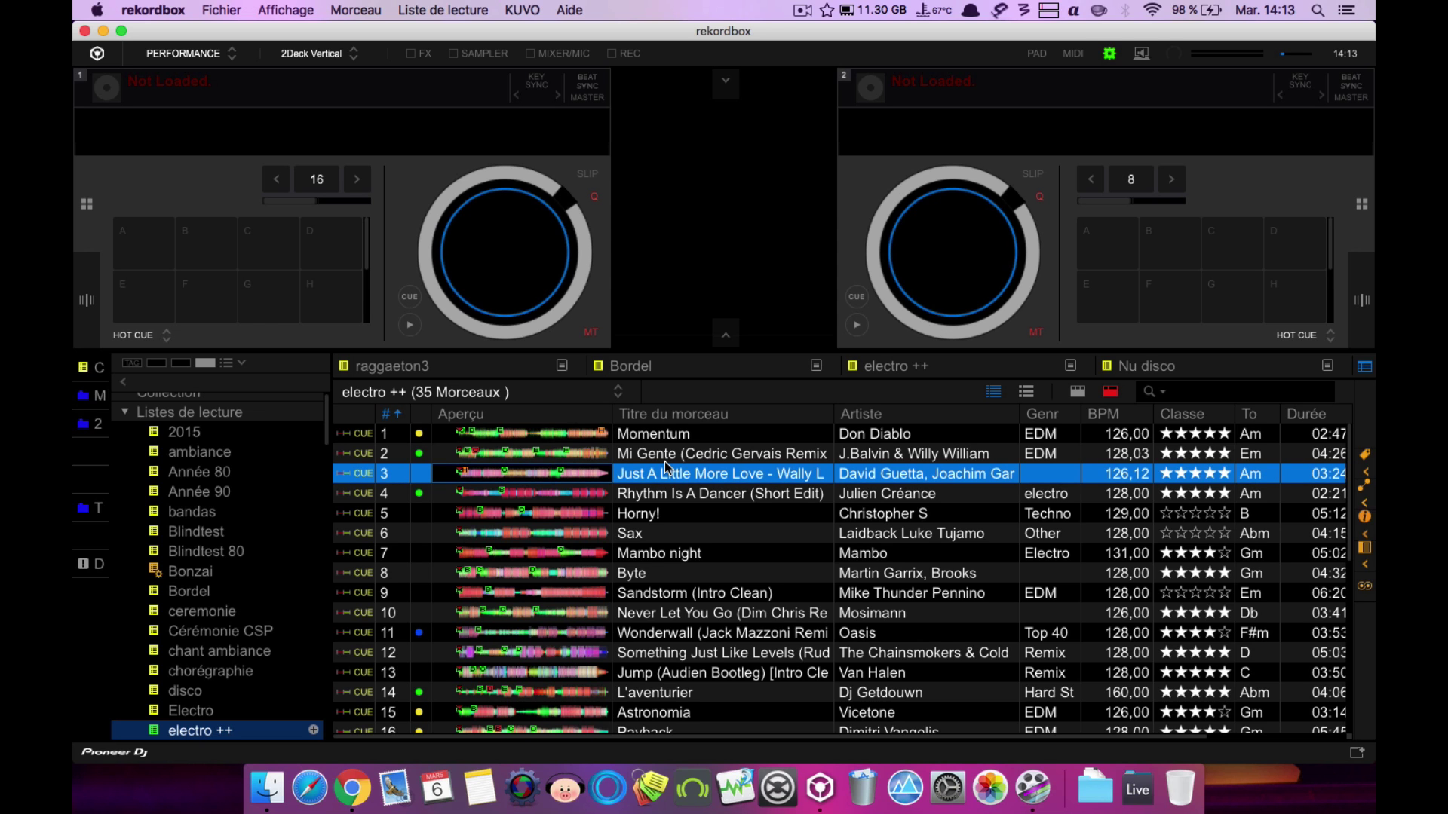
key(Down)
key(Down)
key(Down)
key(Up)
key(Up)
key(Down)
key(Down)
key(Down)
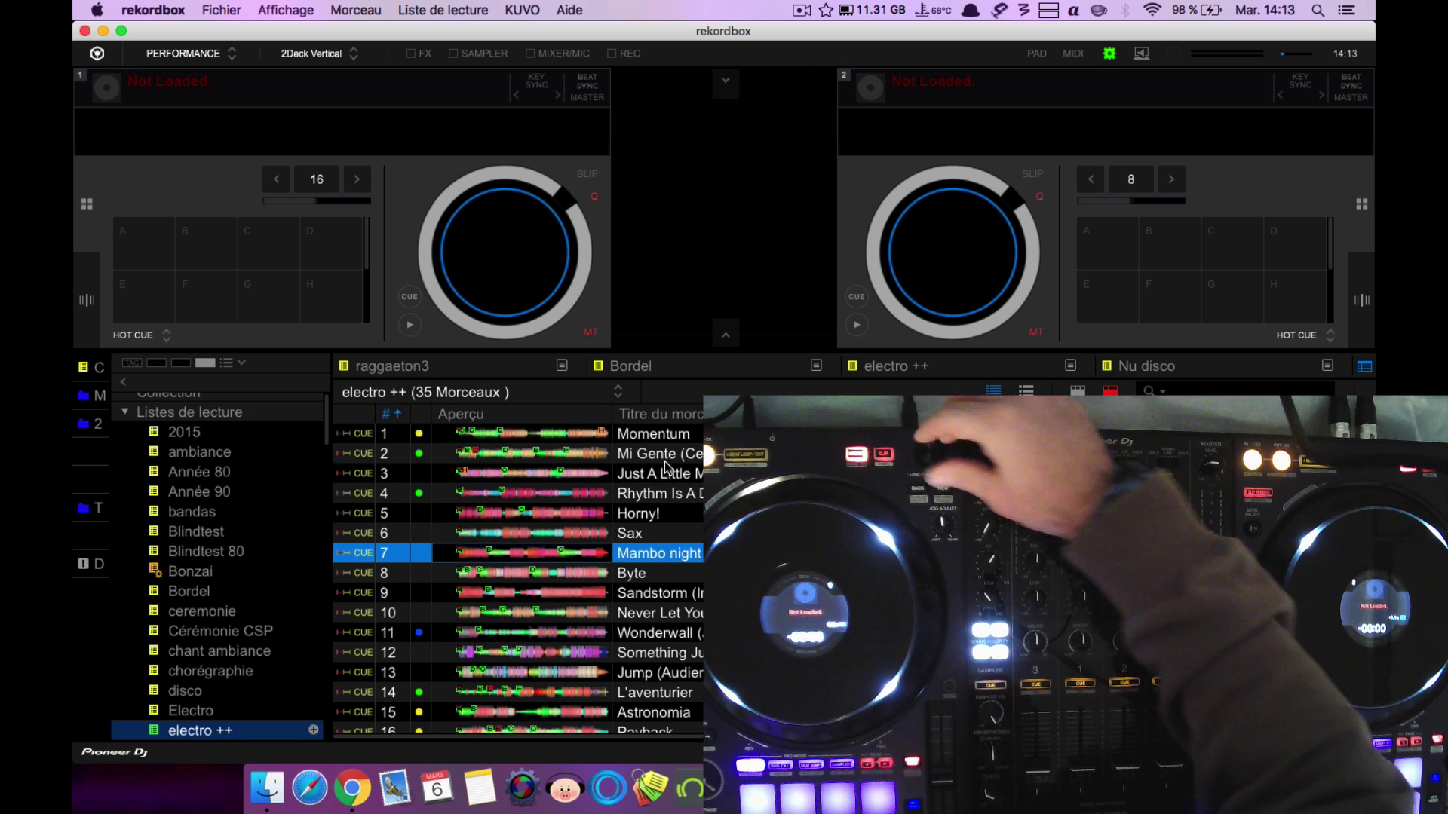
key(Up)
key(Down)
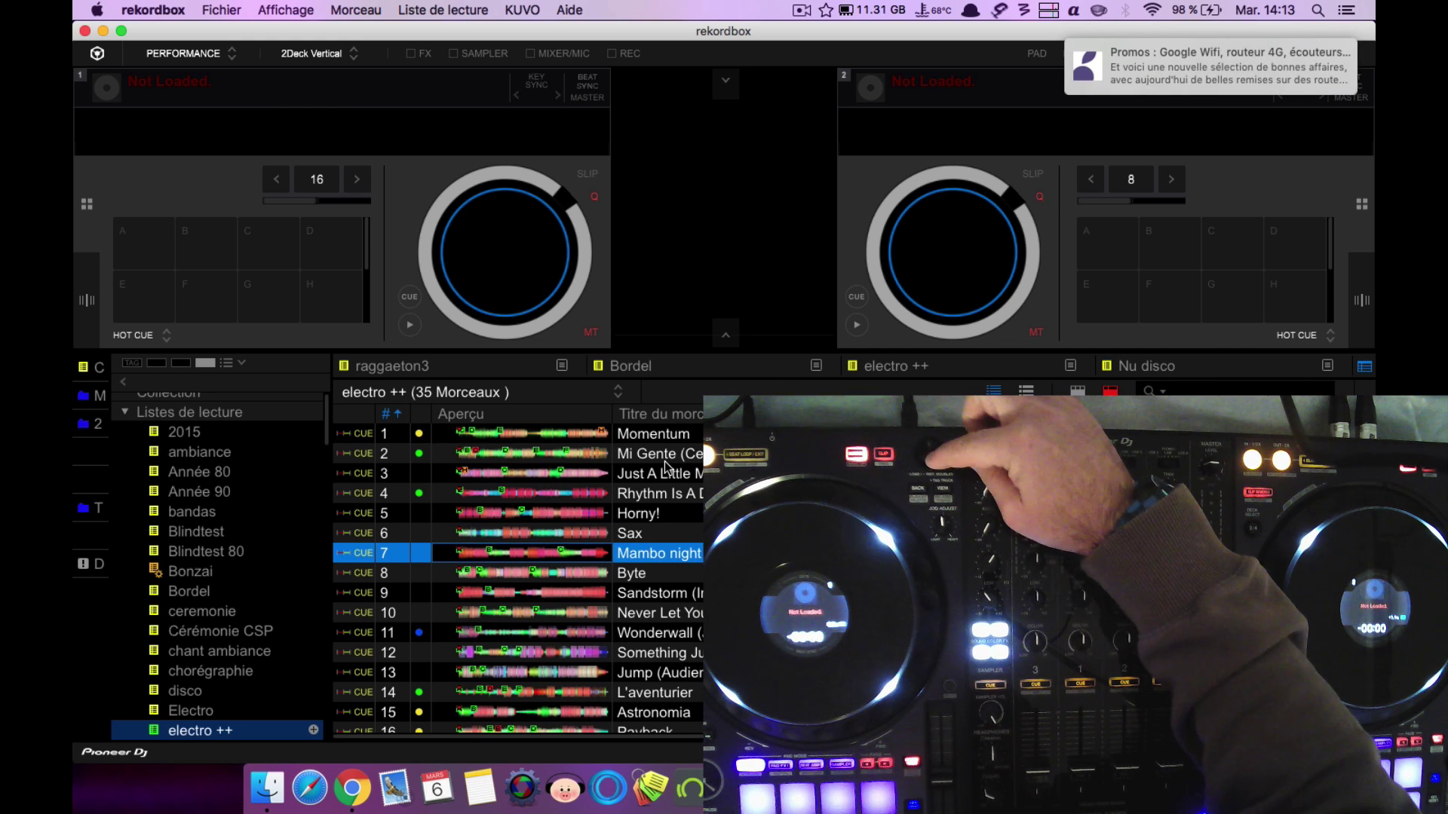
key(shift+Left)
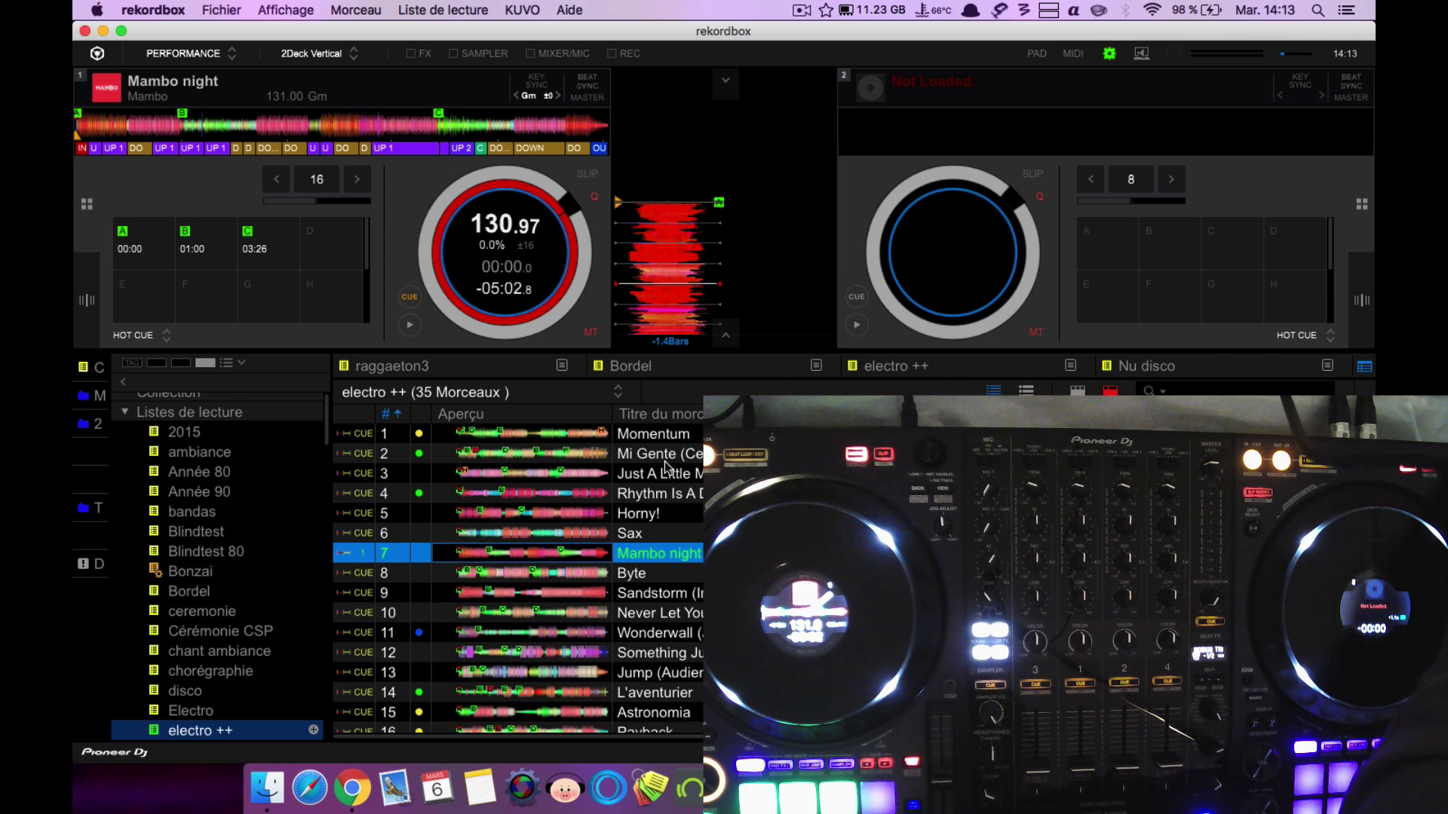
- Load "Never Let You Go (Dim Chris Remix)" from the electro ++ playlist onto deck 2
key(Down)
key(Down)
key(Down)
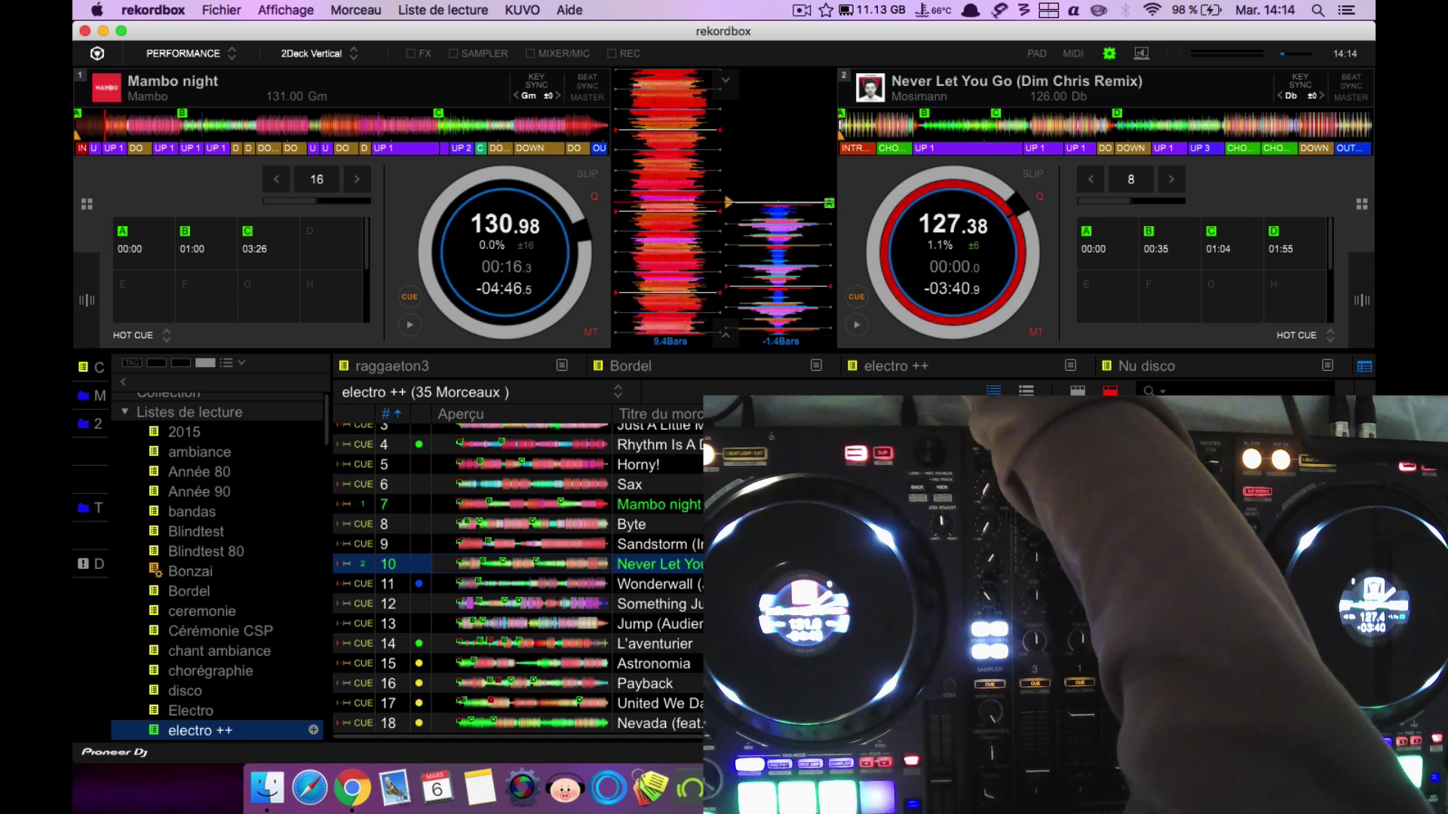
- Check the driver and firmware versions in the DDJ-1000 version display utility from the Pioneer application folder, and close it
key(F4)
scroll(705, 377, left, 3)
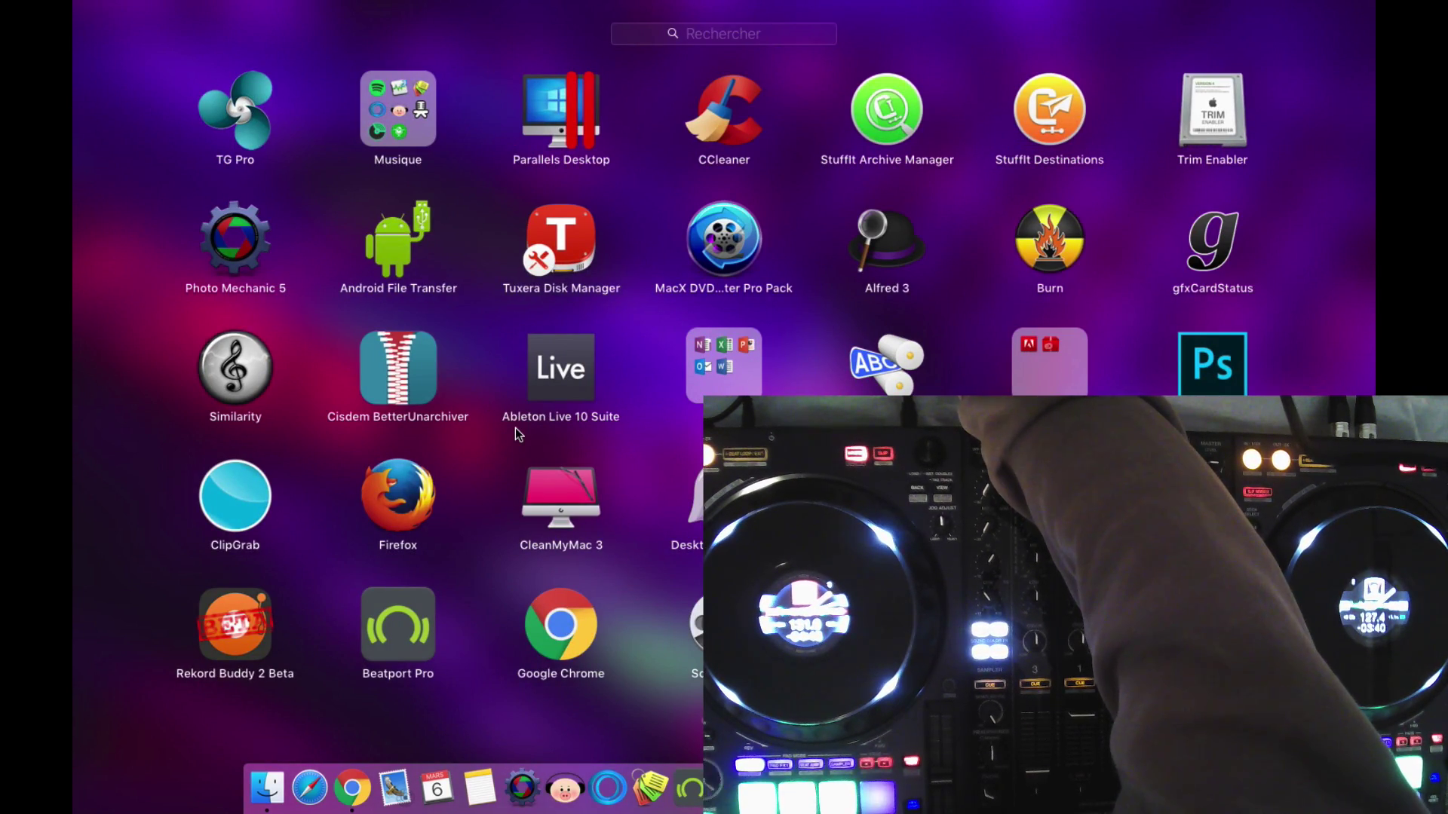
click(887, 498)
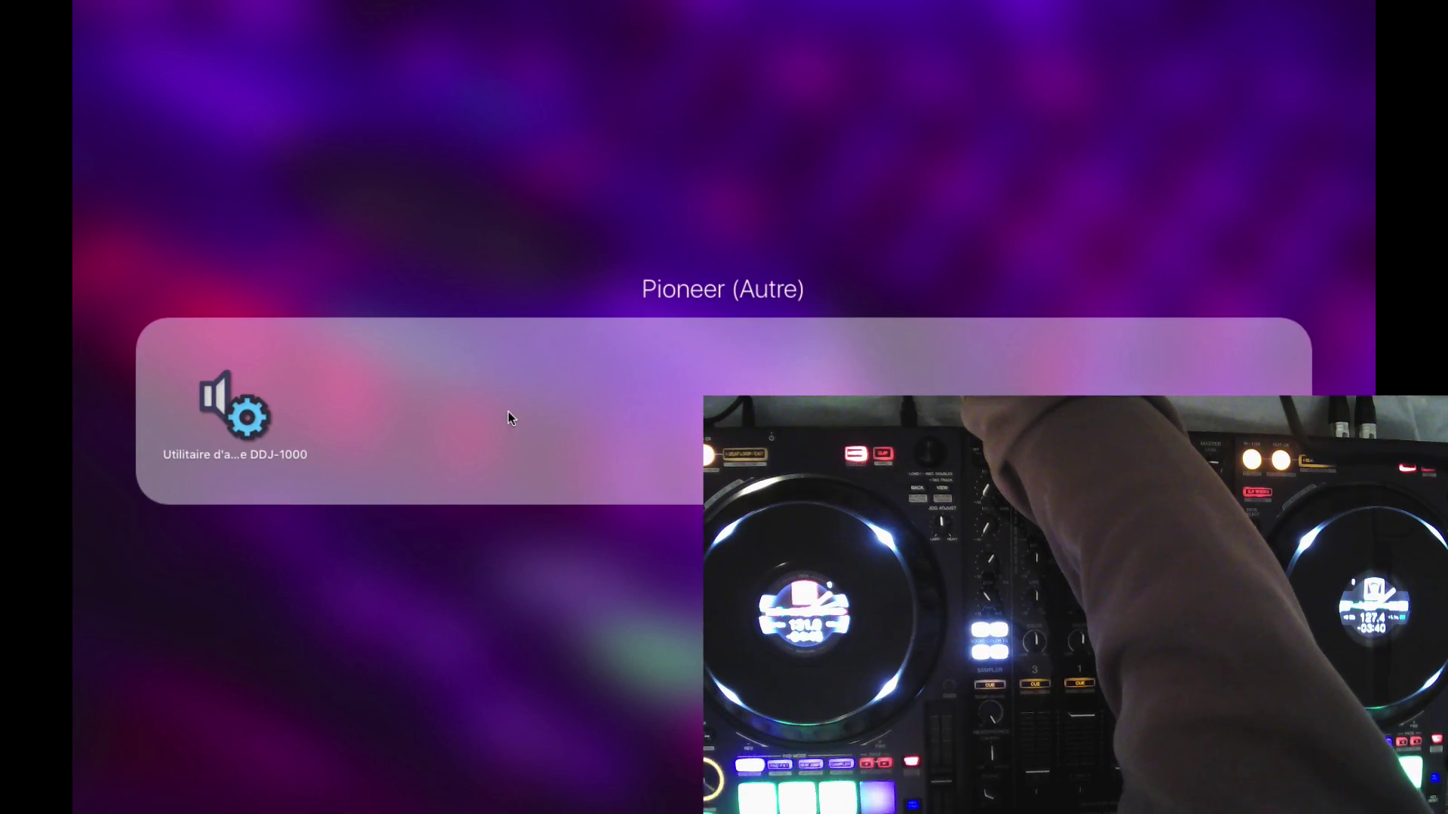
click(247, 417)
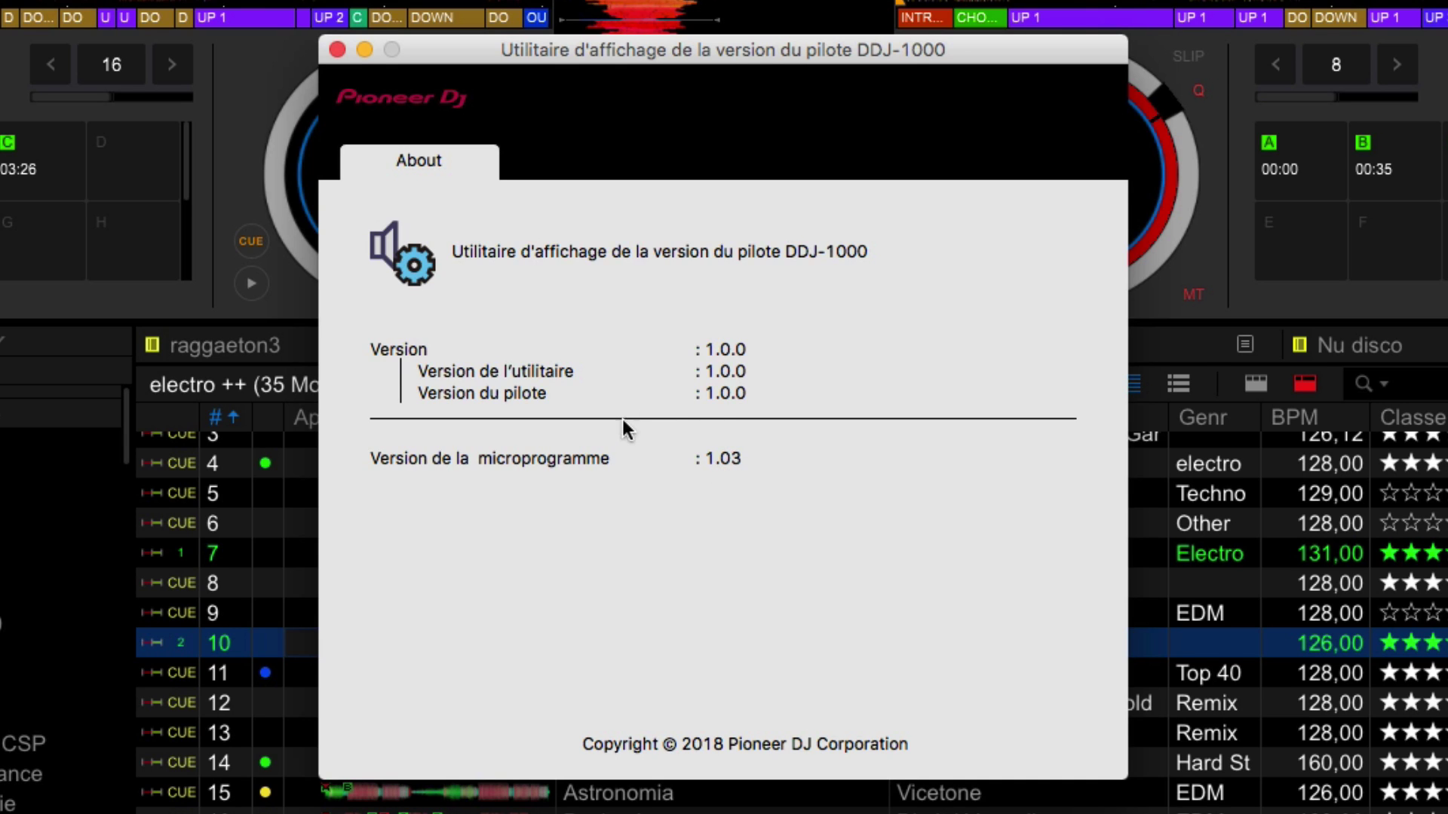
click(338, 49)
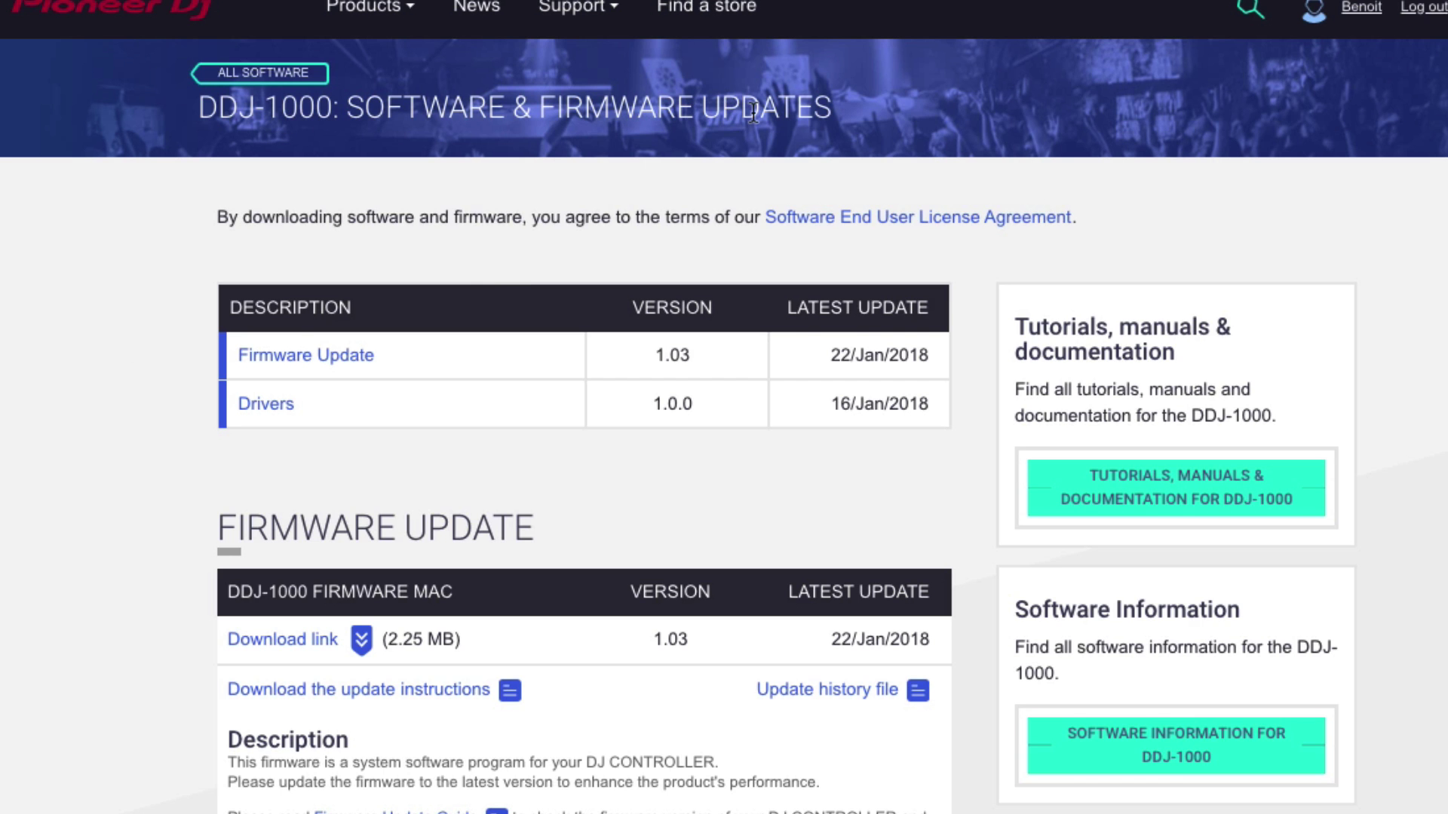
- In Chrome, examine the DDJ-1000 firmware and driver versions and the Mac and Windows downloads on the Pioneer DJ support page
scroll(490, 276, down, 3)
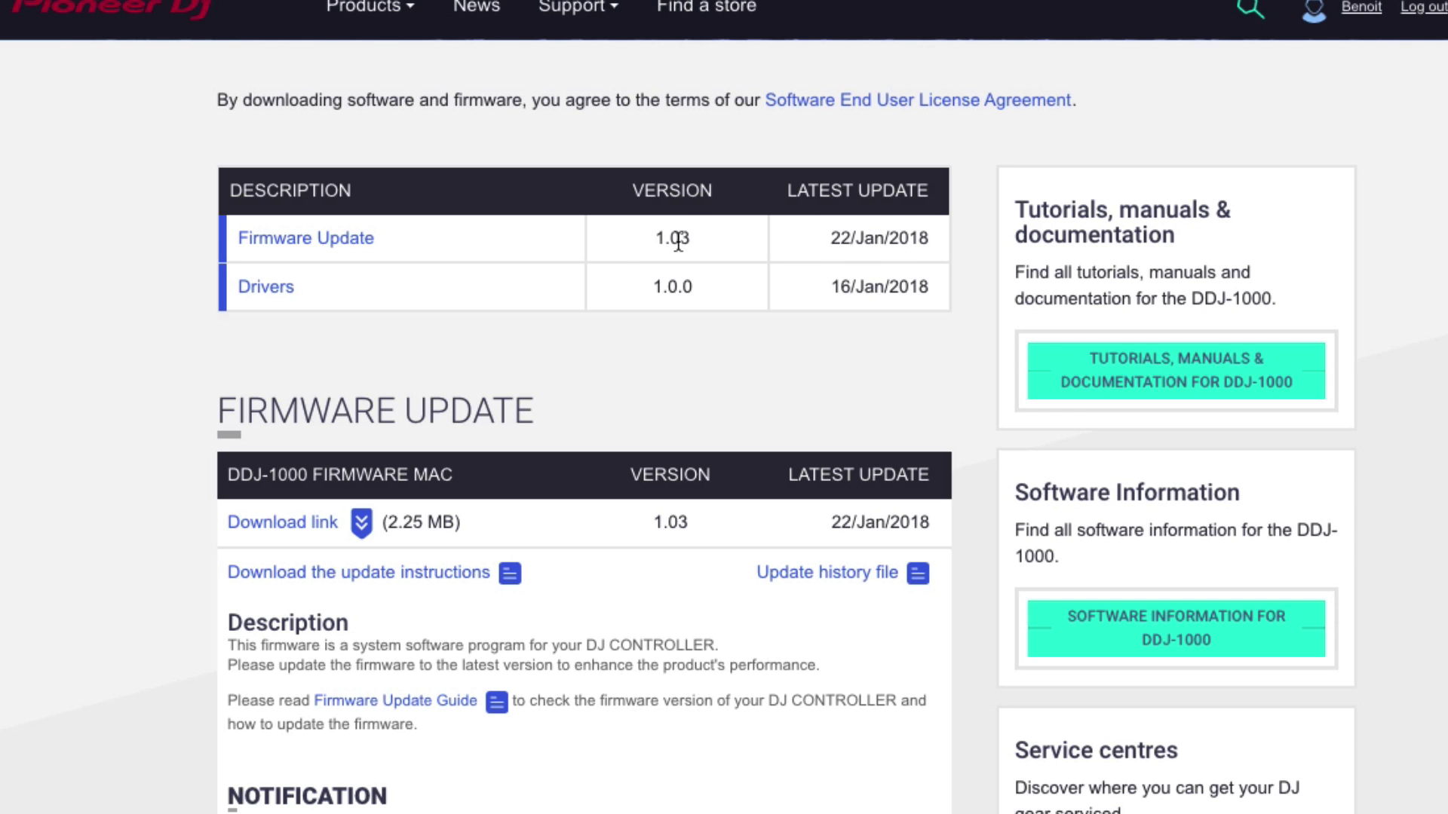
scroll(473, 383, down, 2)
scroll(473, 384, up, 3)
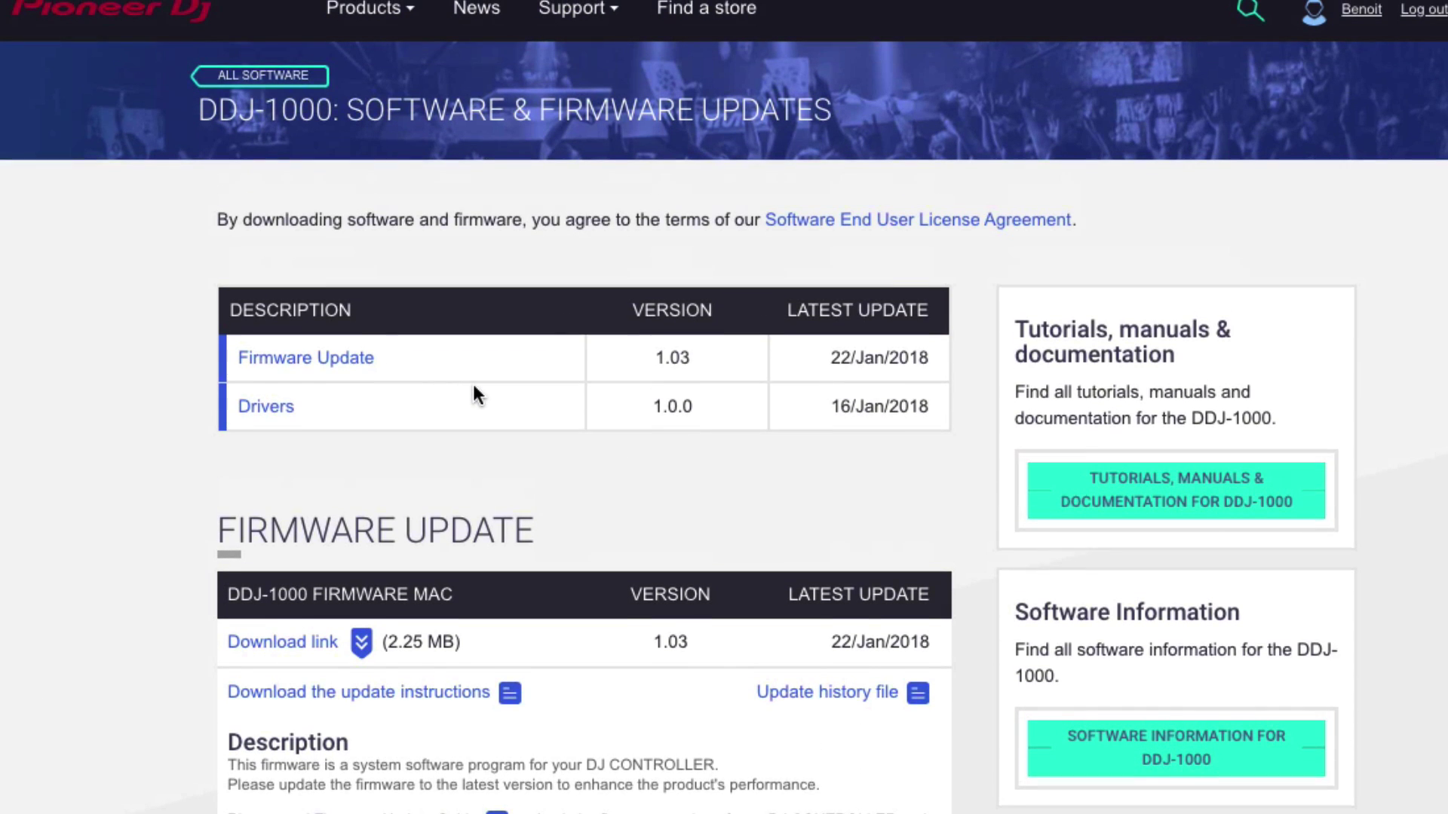
scroll(473, 383, down, 2)
scroll(473, 383, down, 2)
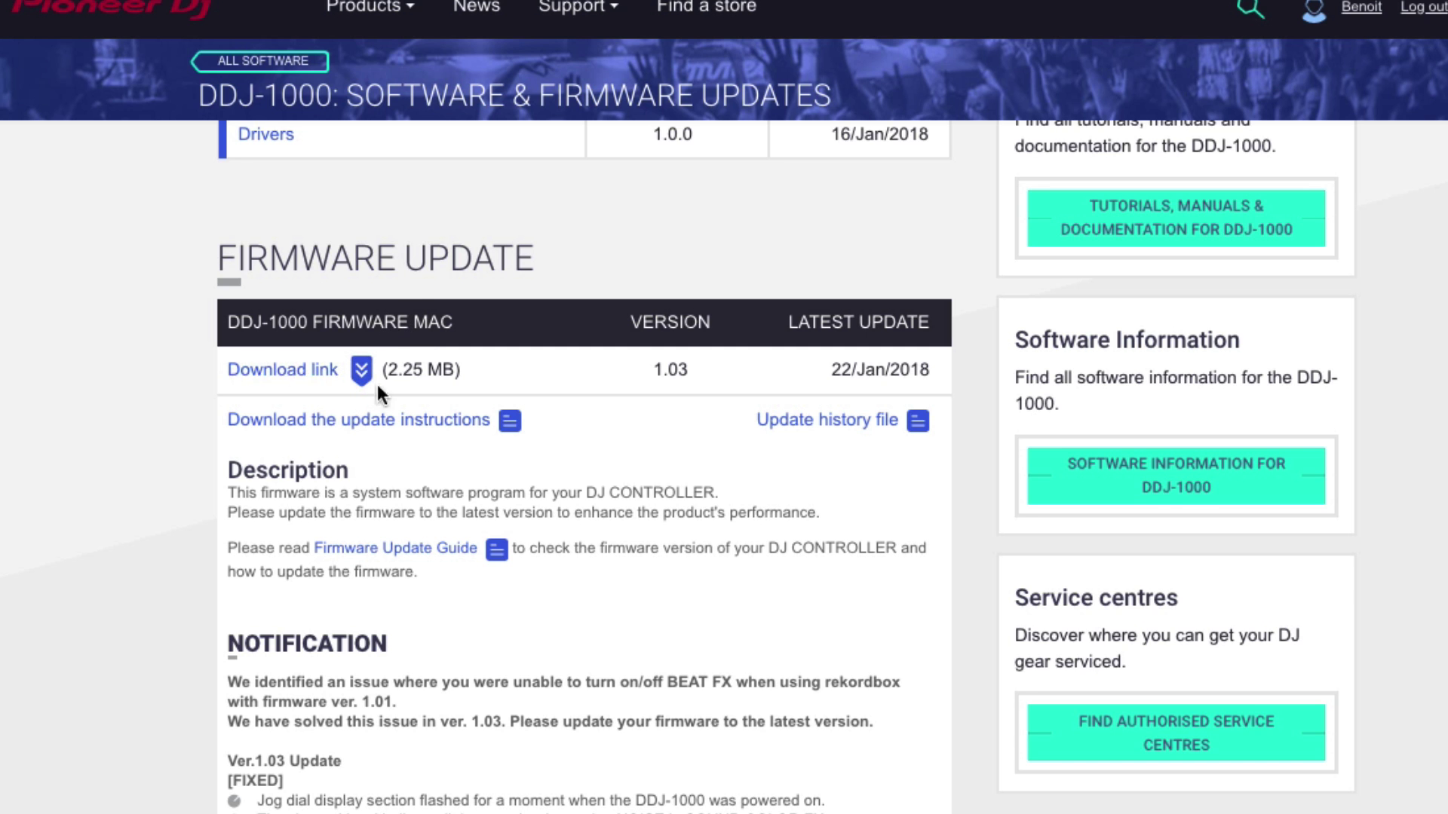
scroll(581, 446, down, 10)
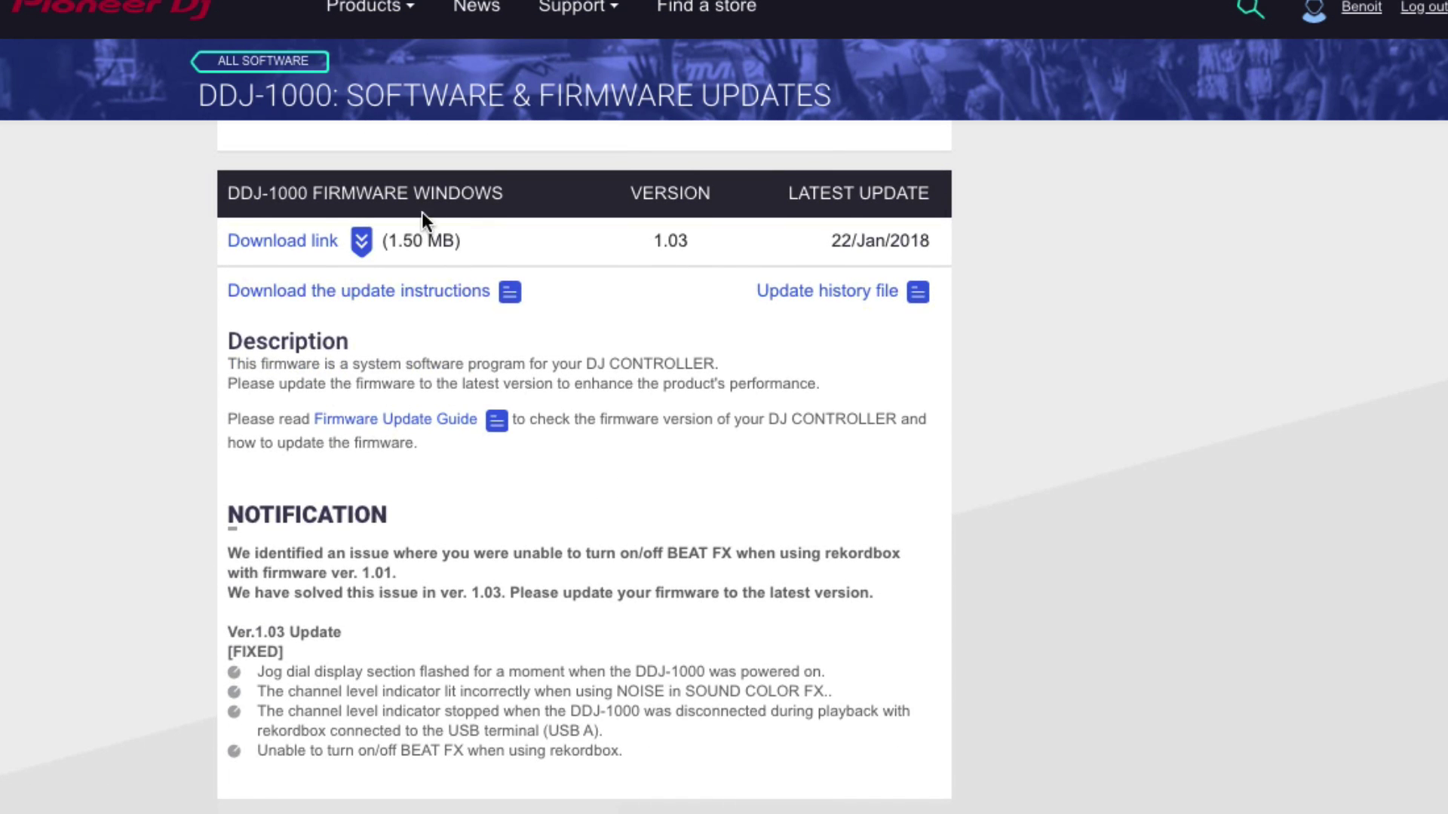
scroll(307, 257, up, 7)
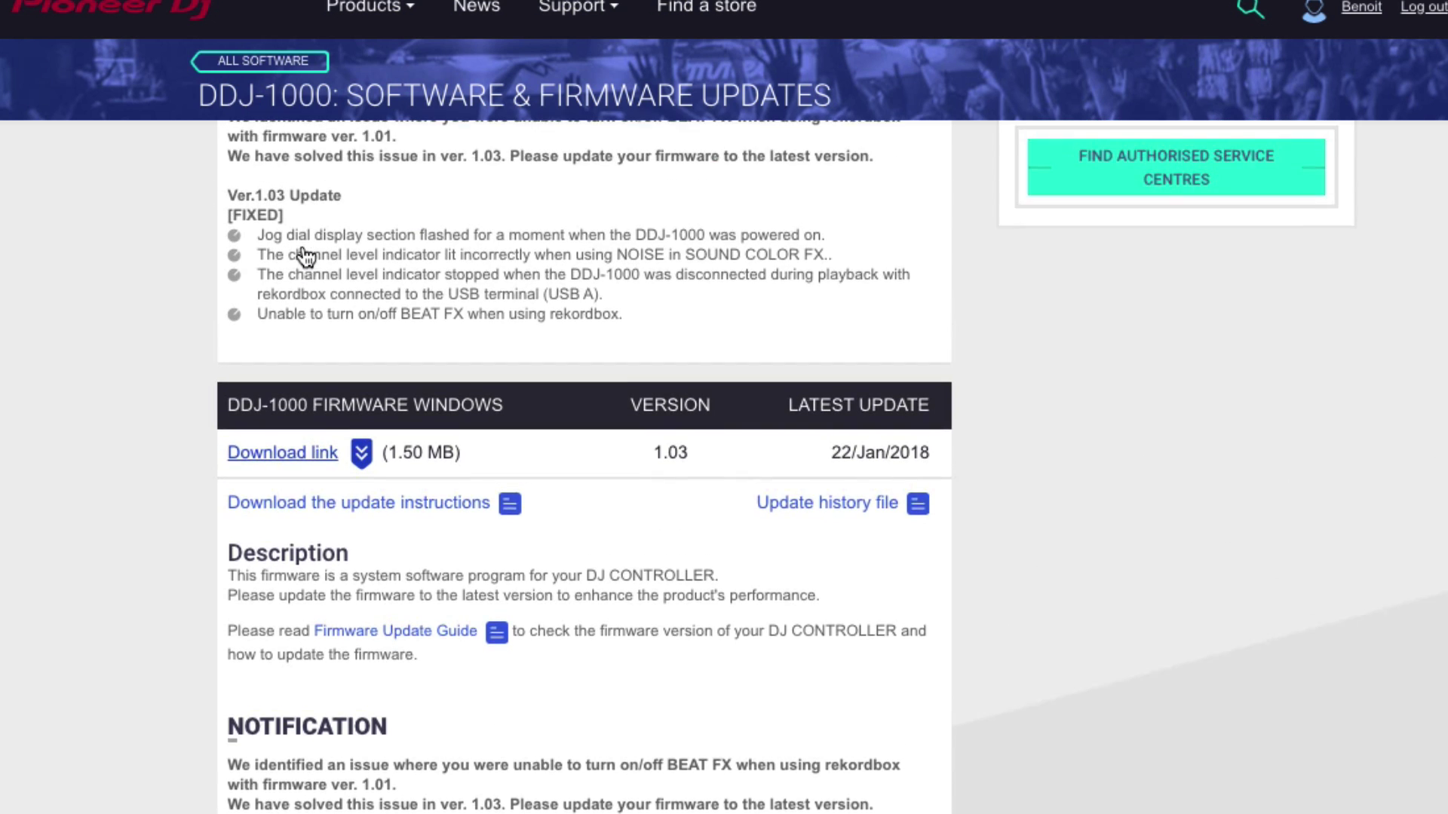
scroll(305, 258, up, 1)
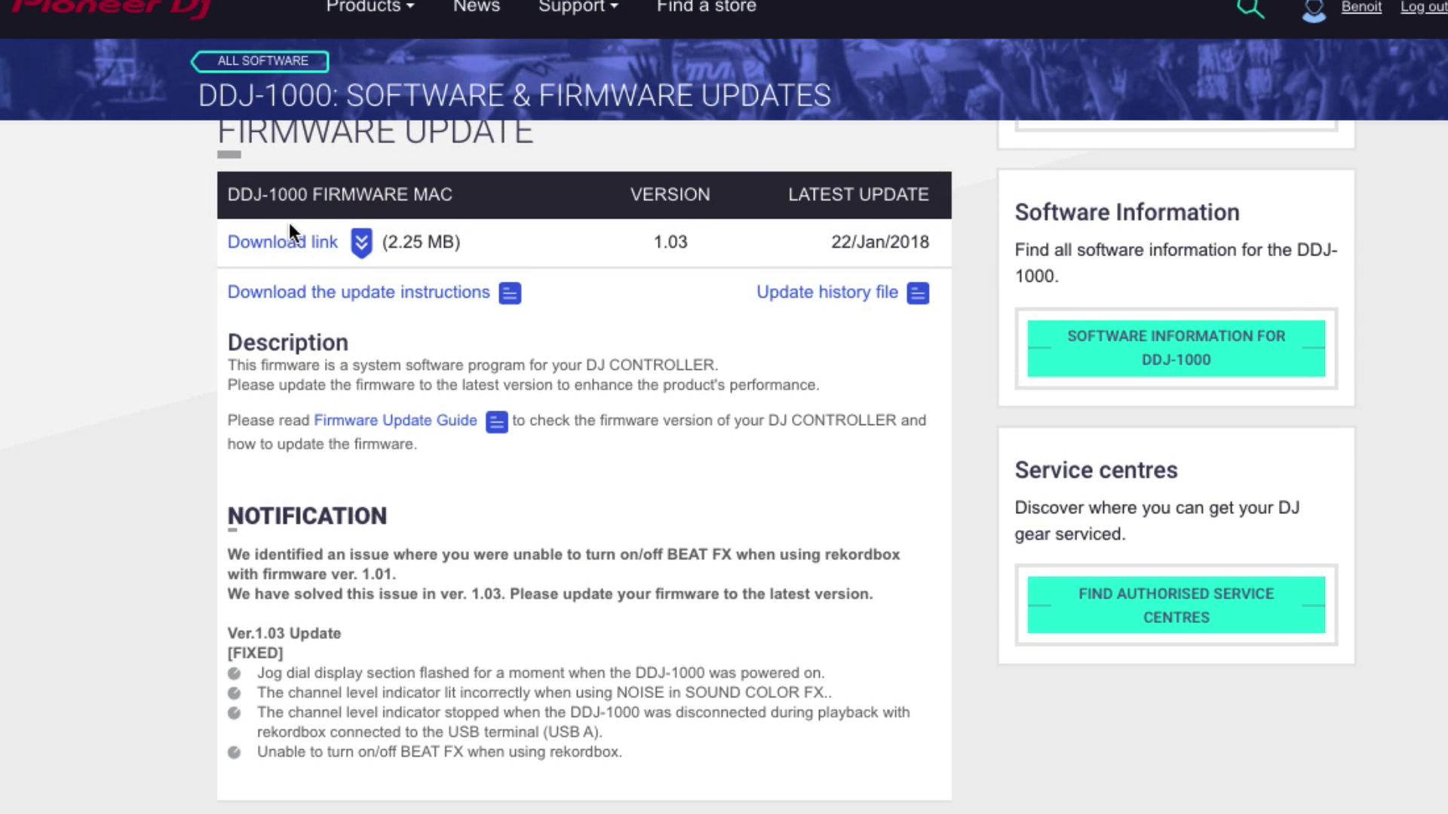
- Download the Mac firmware 1.03 for the DDJ-1000, minimise the browser, and open DDJ-1000_v103_MAC.zip from the downloads
click(285, 243)
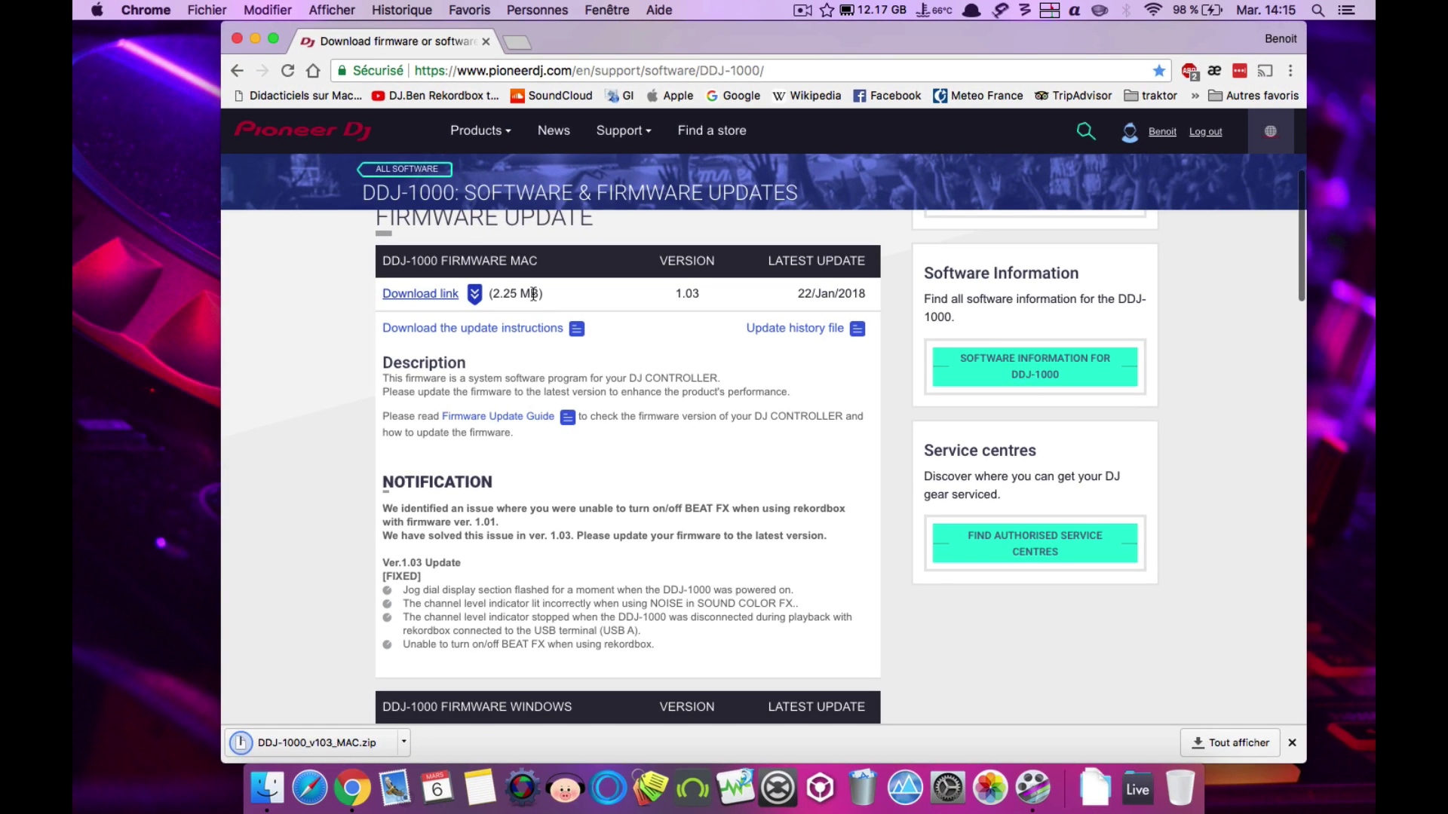
click(256, 41)
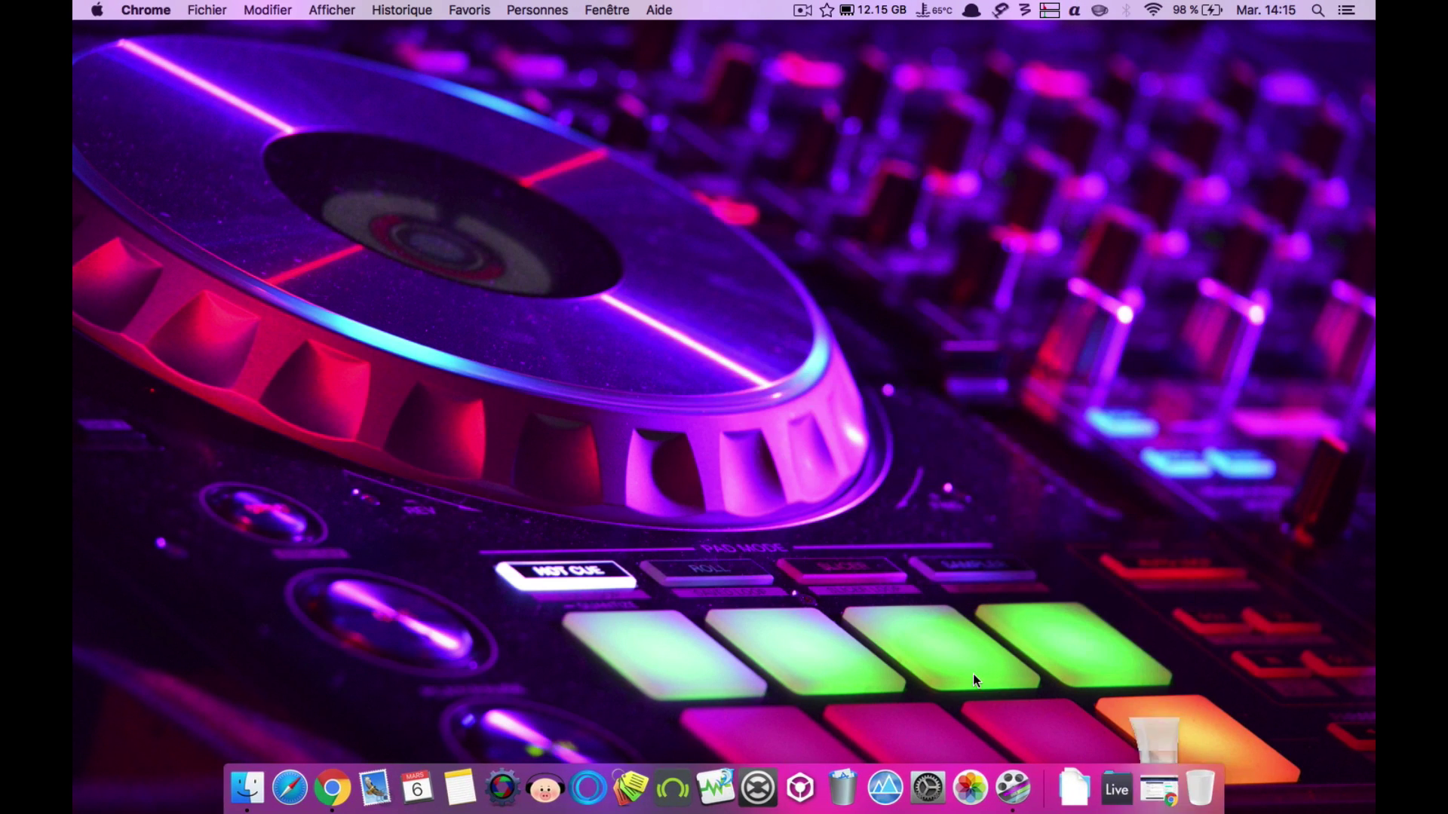
click(1064, 785)
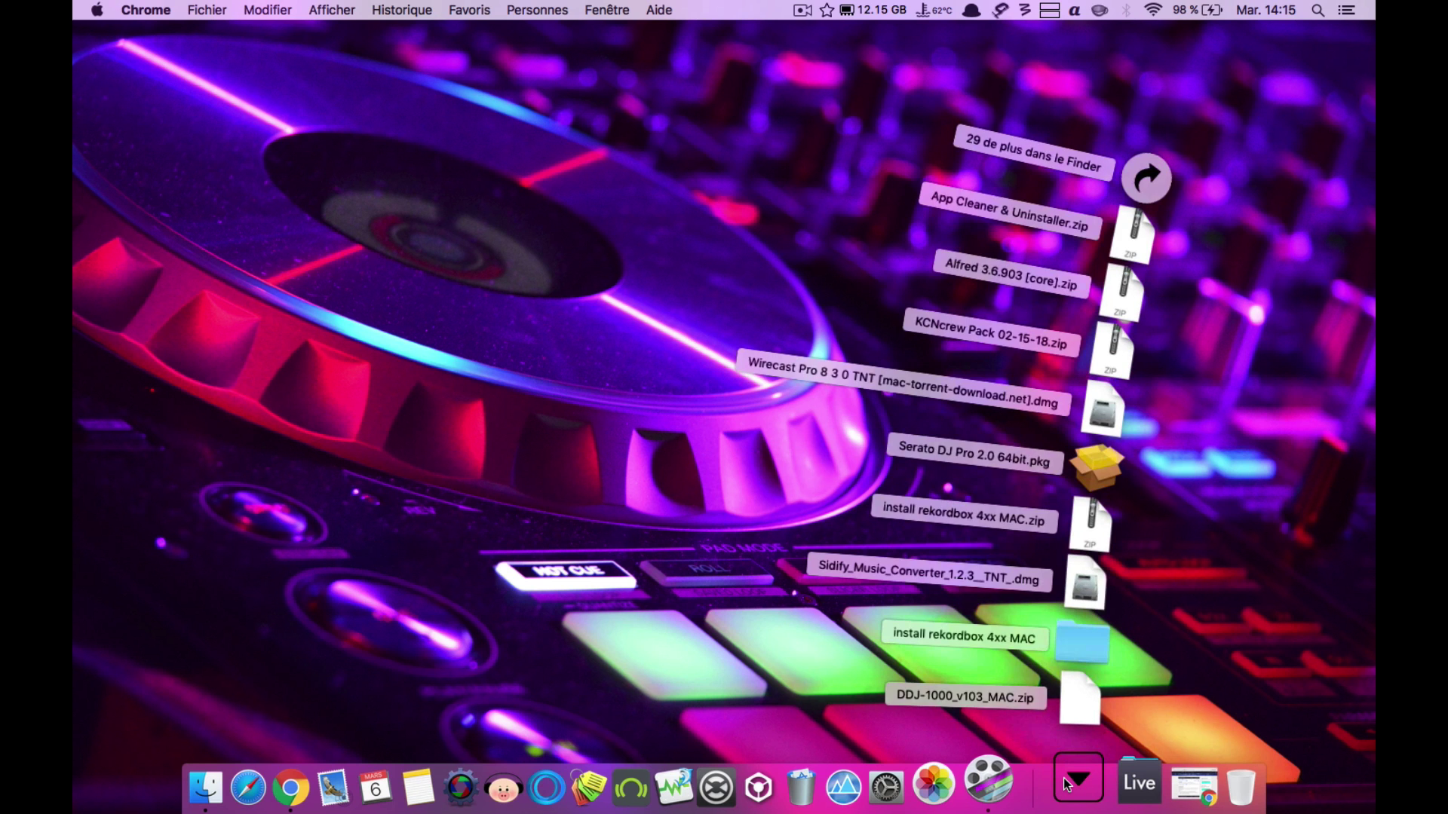
click(1063, 780)
click(1071, 777)
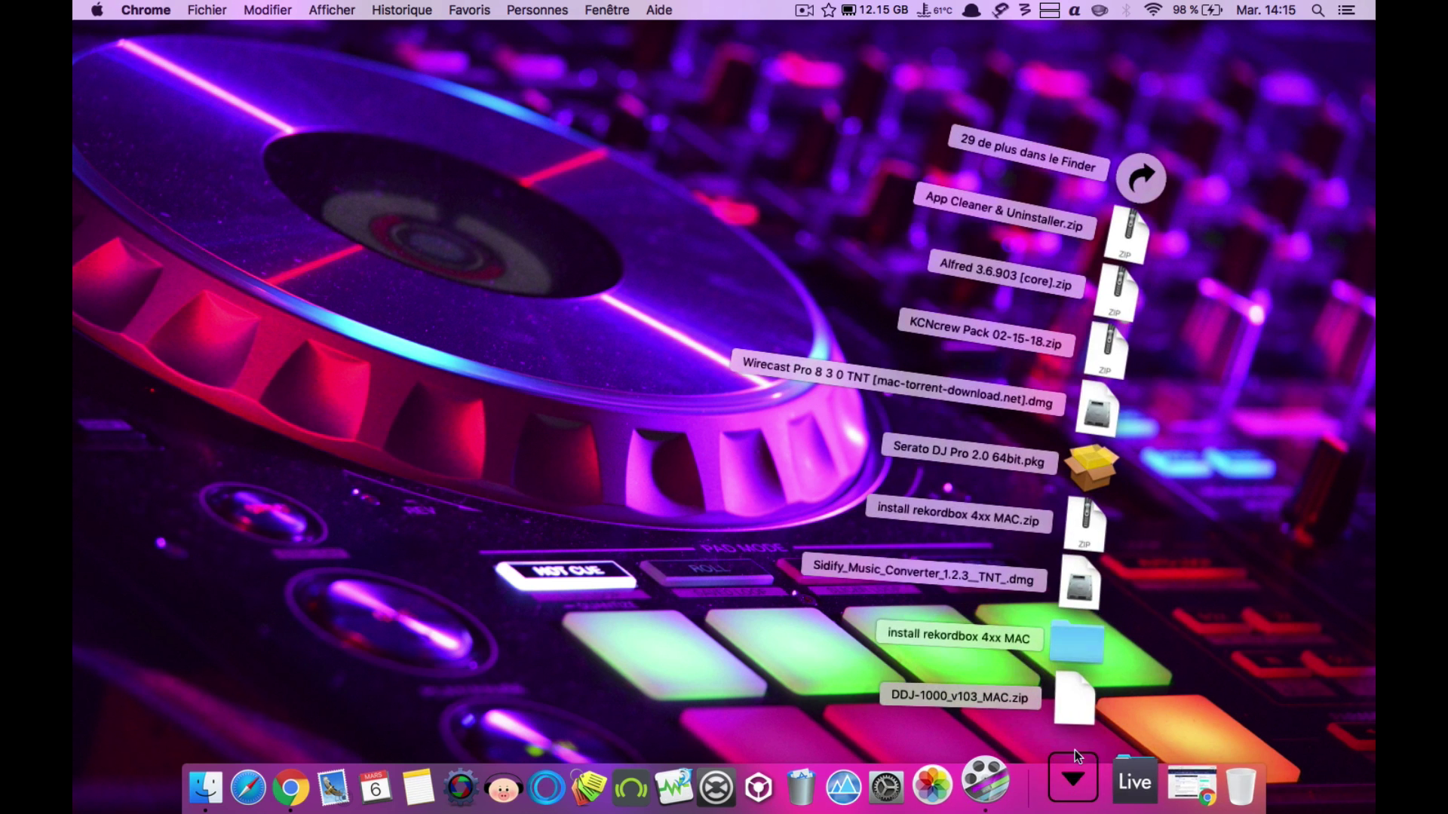
click(1084, 713)
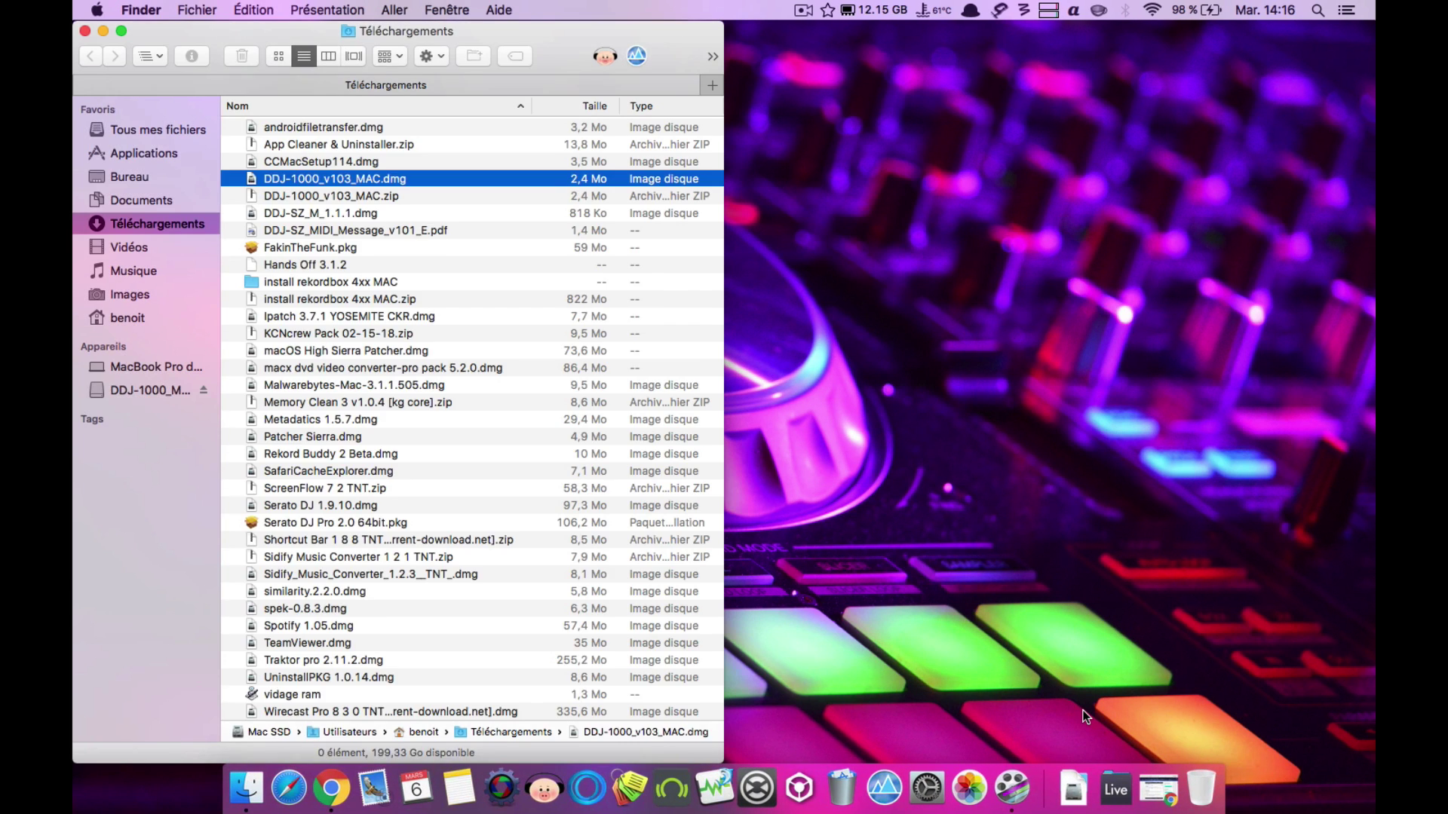
- Start the DDJ-1000_v103 updater from the mounted DDJ-1000_v103_MAC disk image
key(super+alt+Down)
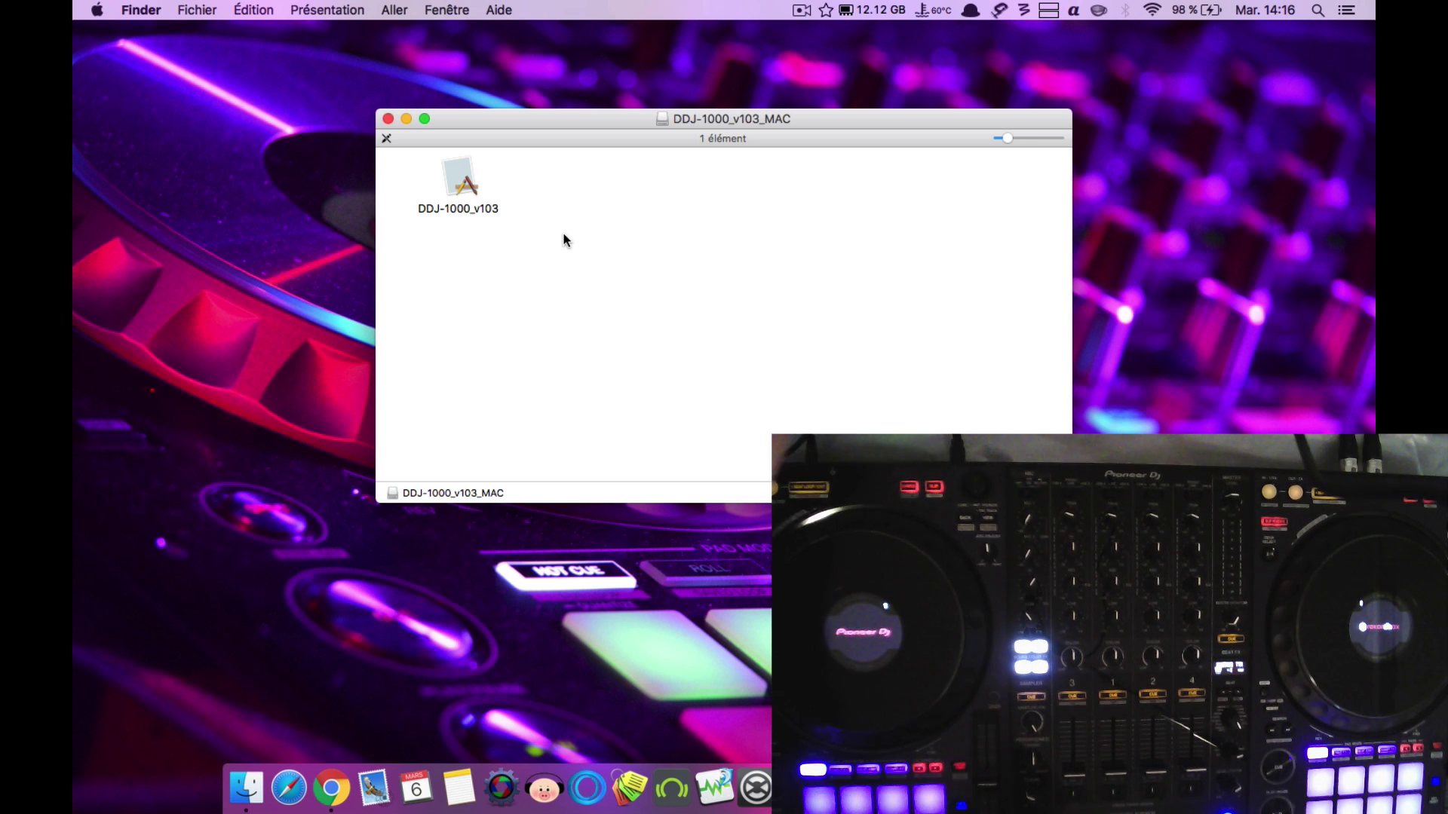
click(461, 175)
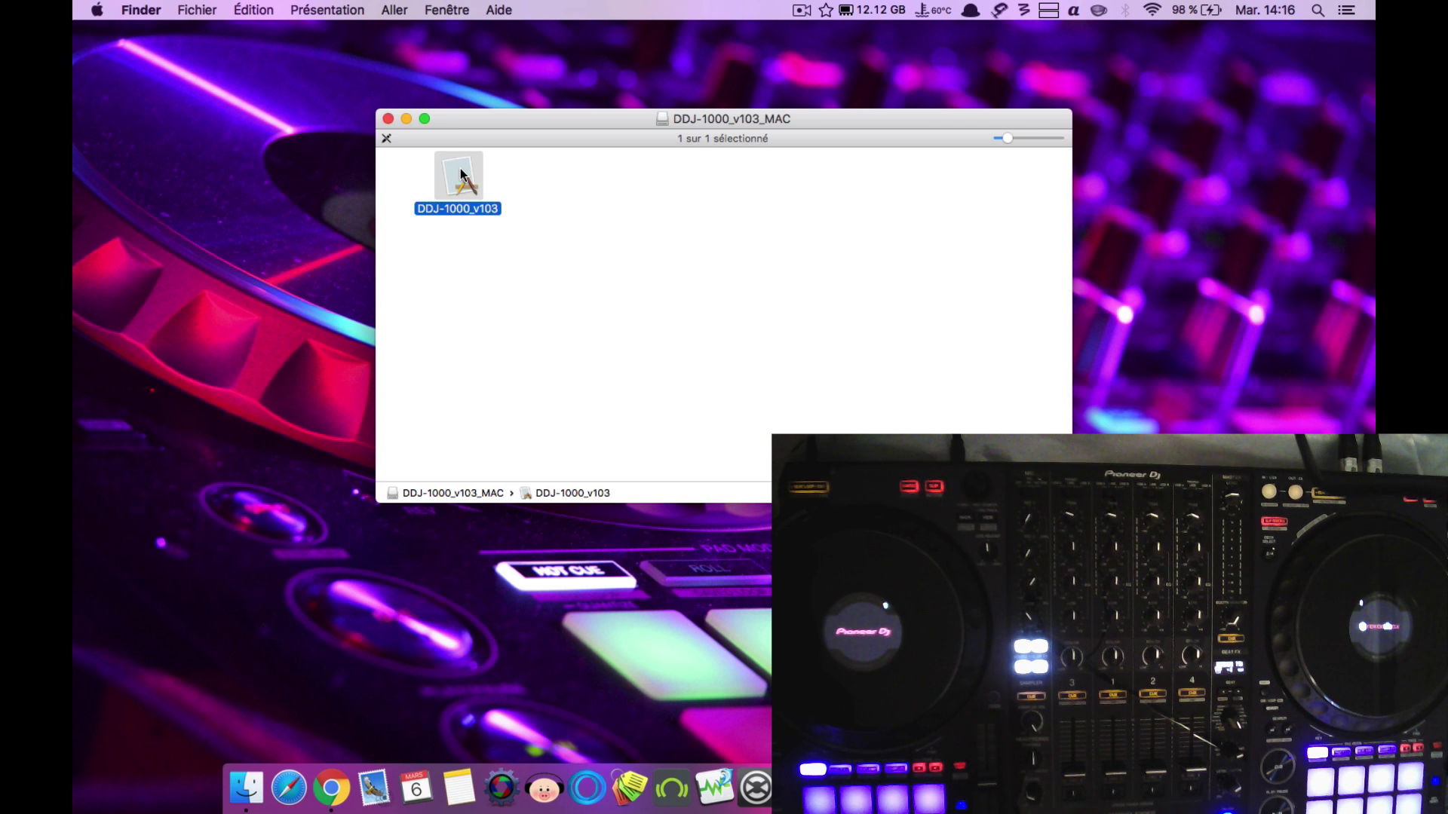